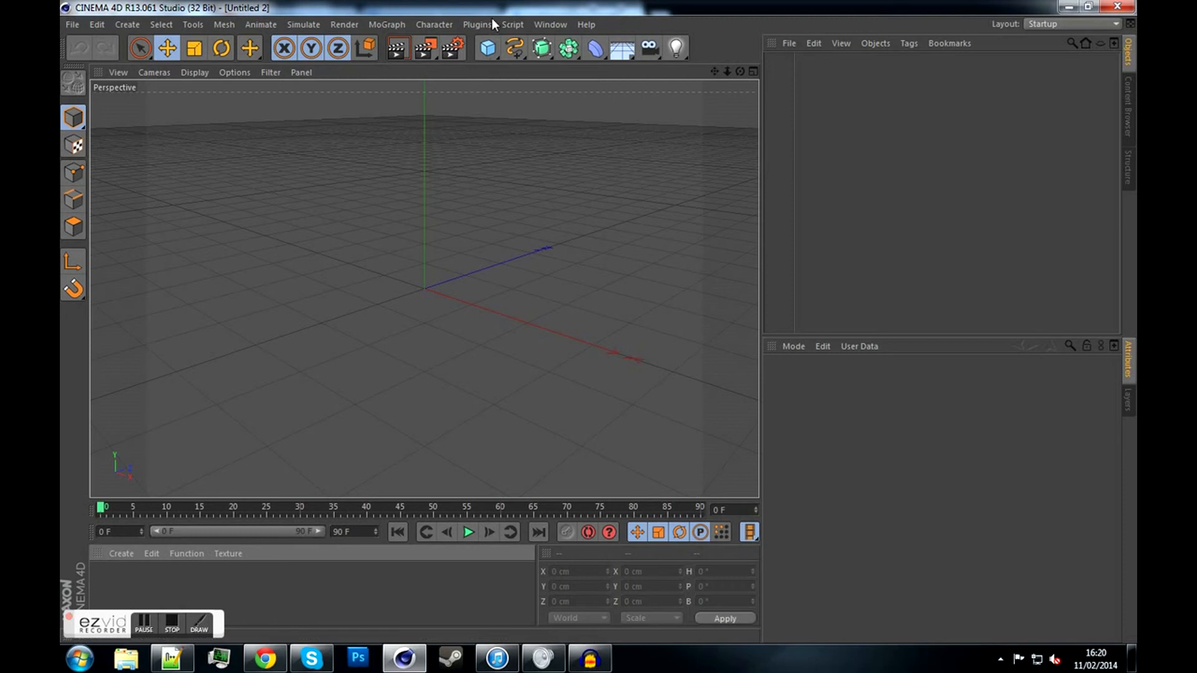
Switch to the open project Example.c4d and view its lamp scene
click(551, 25)
click(561, 331)
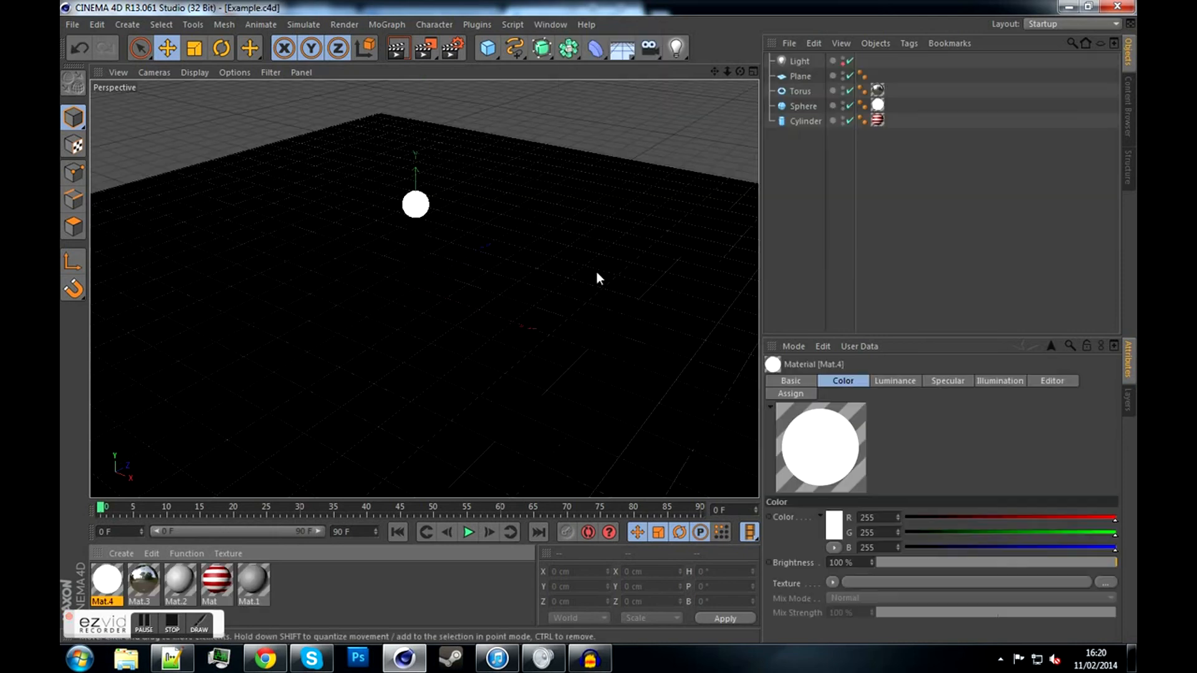
drag(740, 72, 795, 44)
Hide the Light in the editor to inspect the striped lamp post up close, and show it again
click(844, 61)
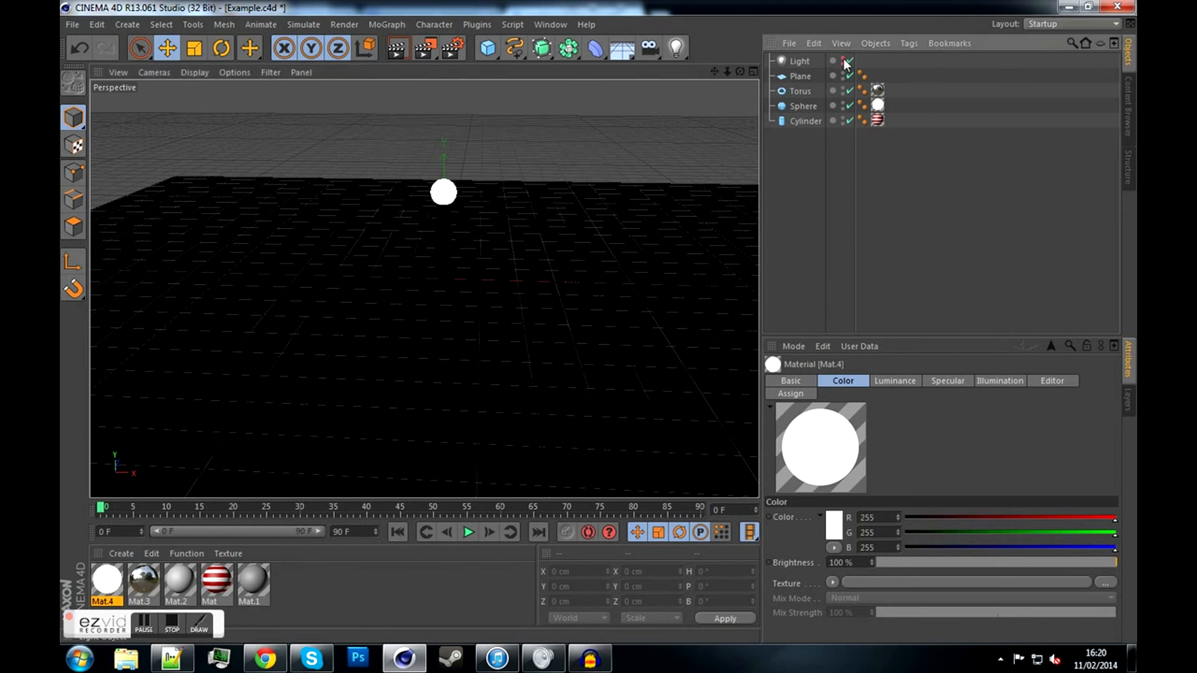
mouse_move(740, 72)
mouse_down()
mouse_move(726, 73)
mouse_move(742, 77)
mouse_up()
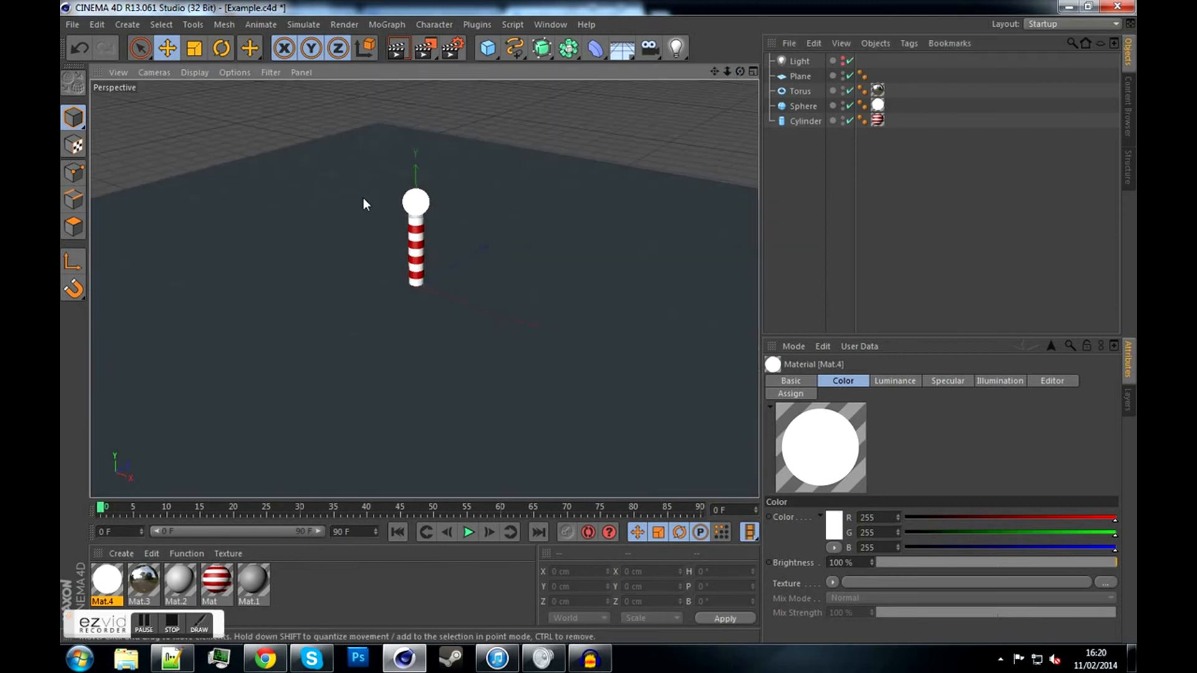
scroll(354, 197, up, 4)
scroll(448, 227, up, 3)
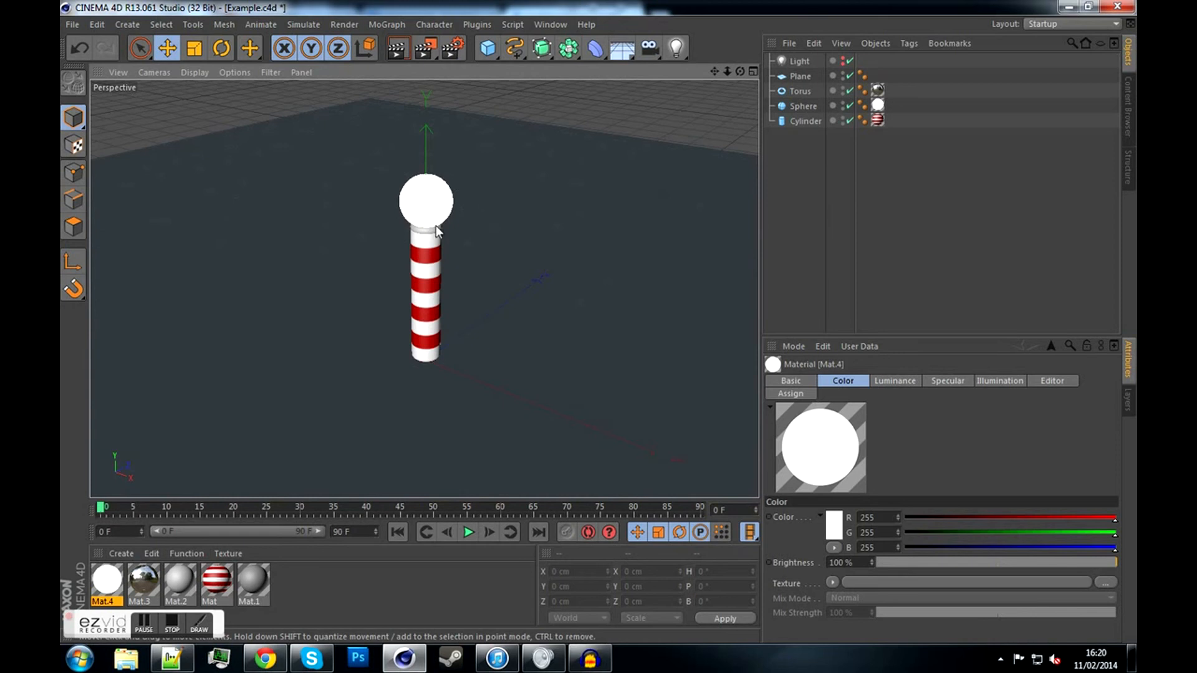
click(846, 61)
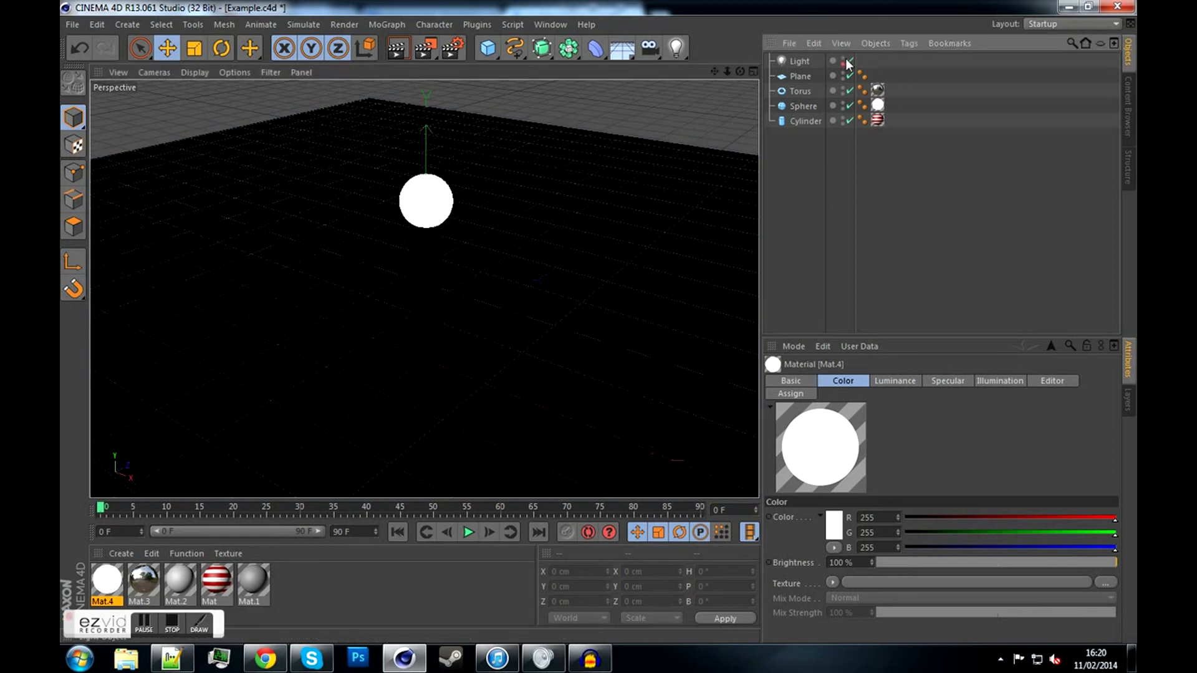
Select the Light and render the perspective view with the whole lamp post in frame
click(793, 64)
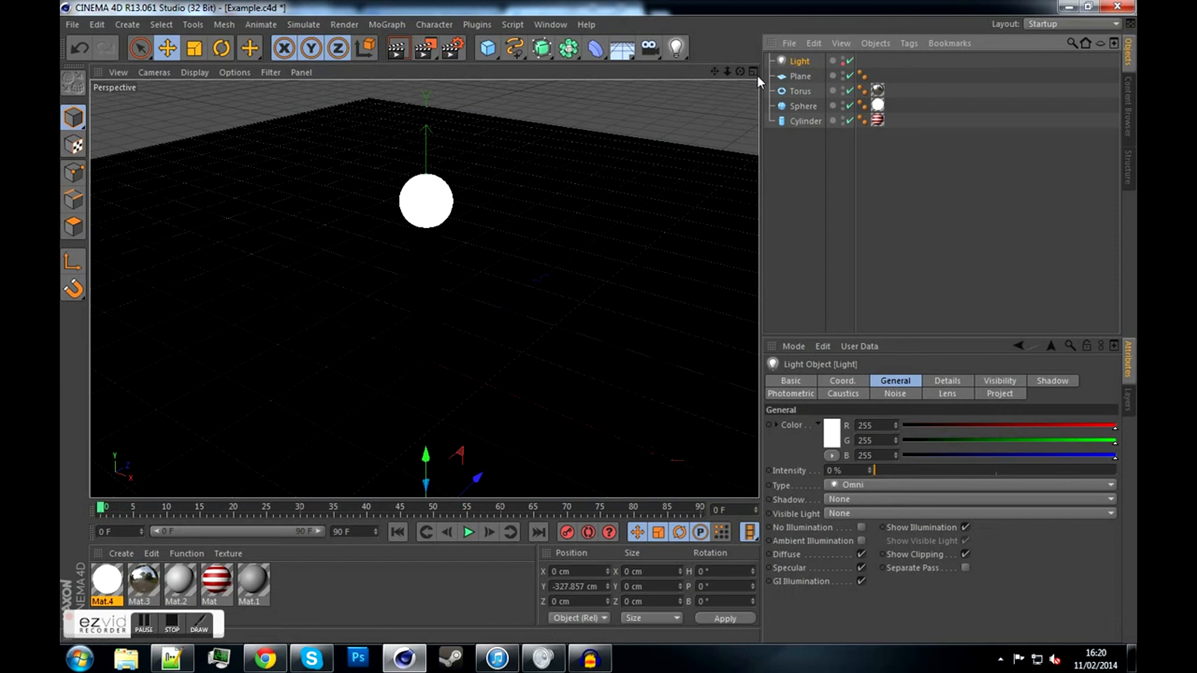
scroll(617, 107, down, 2)
drag(714, 72, 485, 165)
scroll(485, 165, down, 2)
drag(715, 72, 699, 82)
click(399, 49)
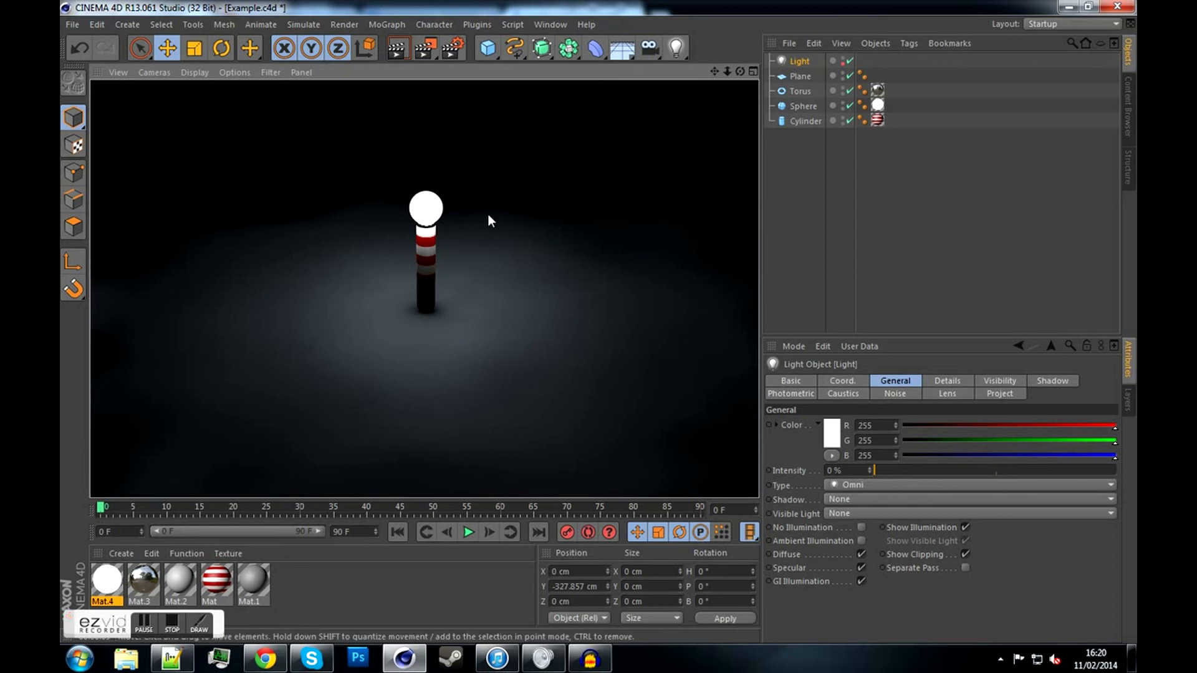
mouse_move(740, 71)
mouse_down()
mouse_move(723, 87)
mouse_move(712, 71)
mouse_move(745, 72)
mouse_up()
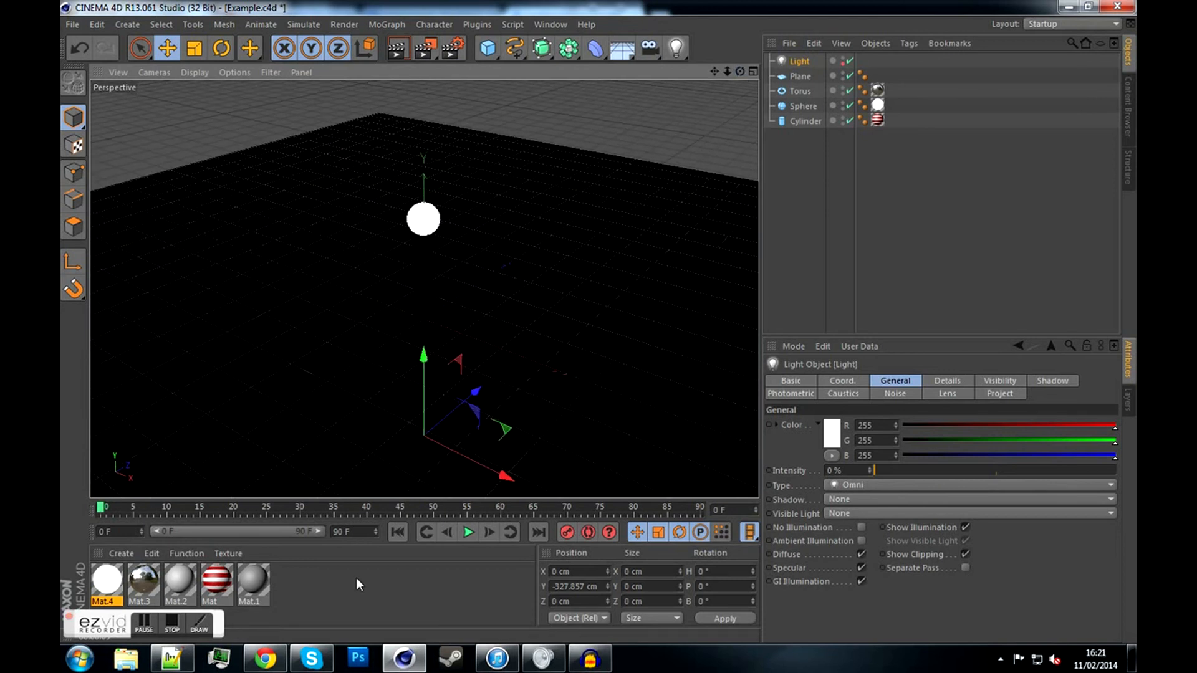
Open the material Mat.4 and set its Color channel to red (255, 0, 0)
double_click(106, 579)
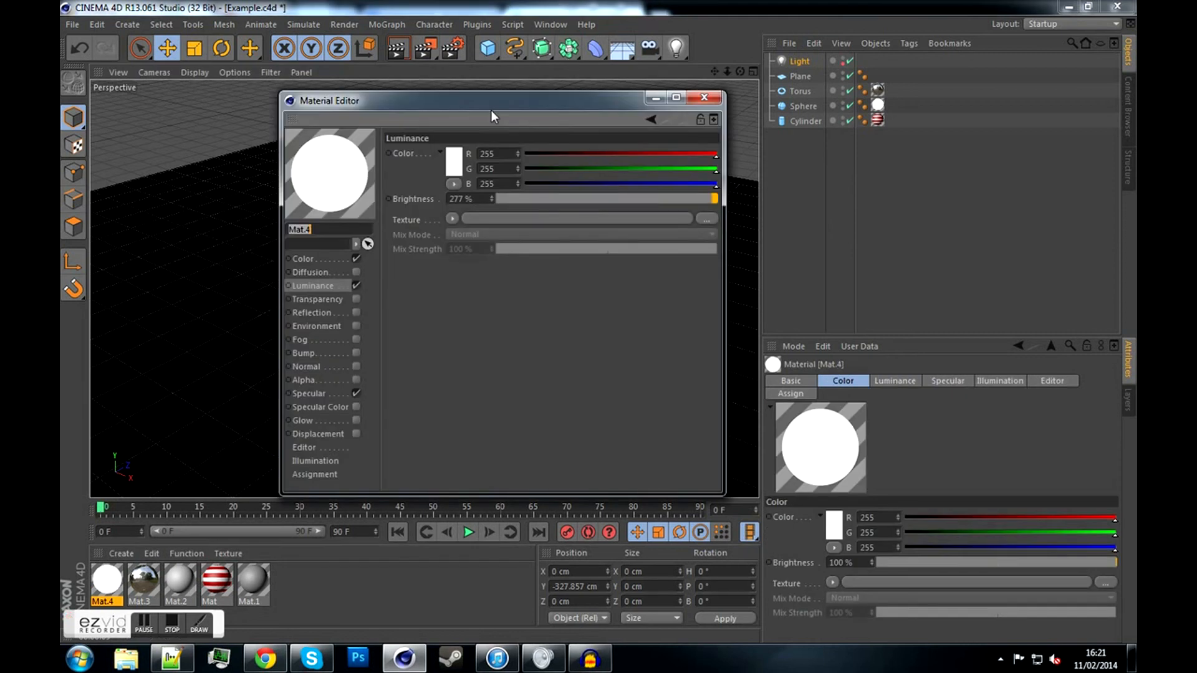
drag(492, 99, 766, 81)
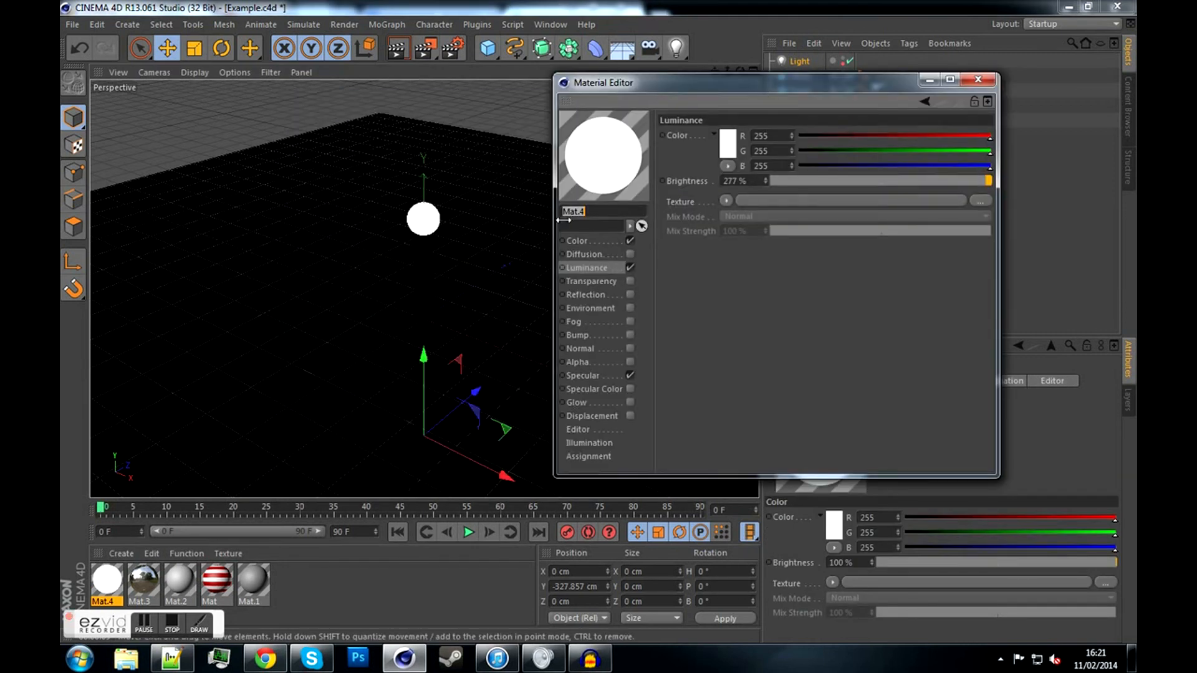
click(602, 240)
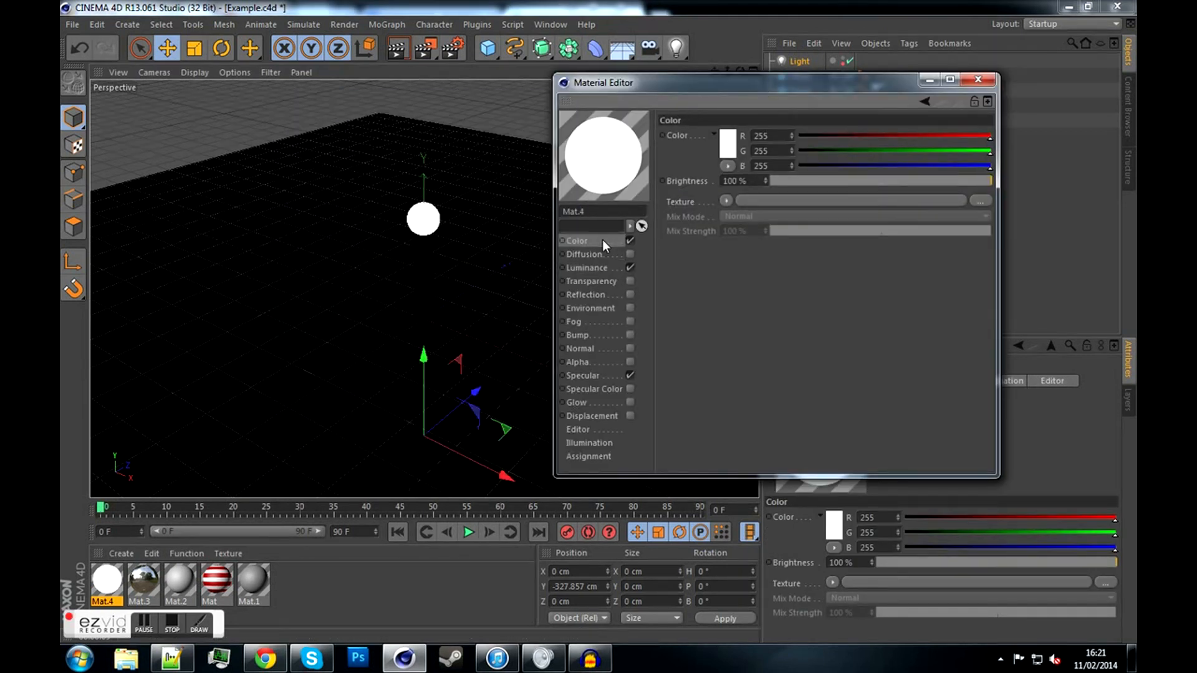
click(724, 142)
drag(681, 133, 764, 77)
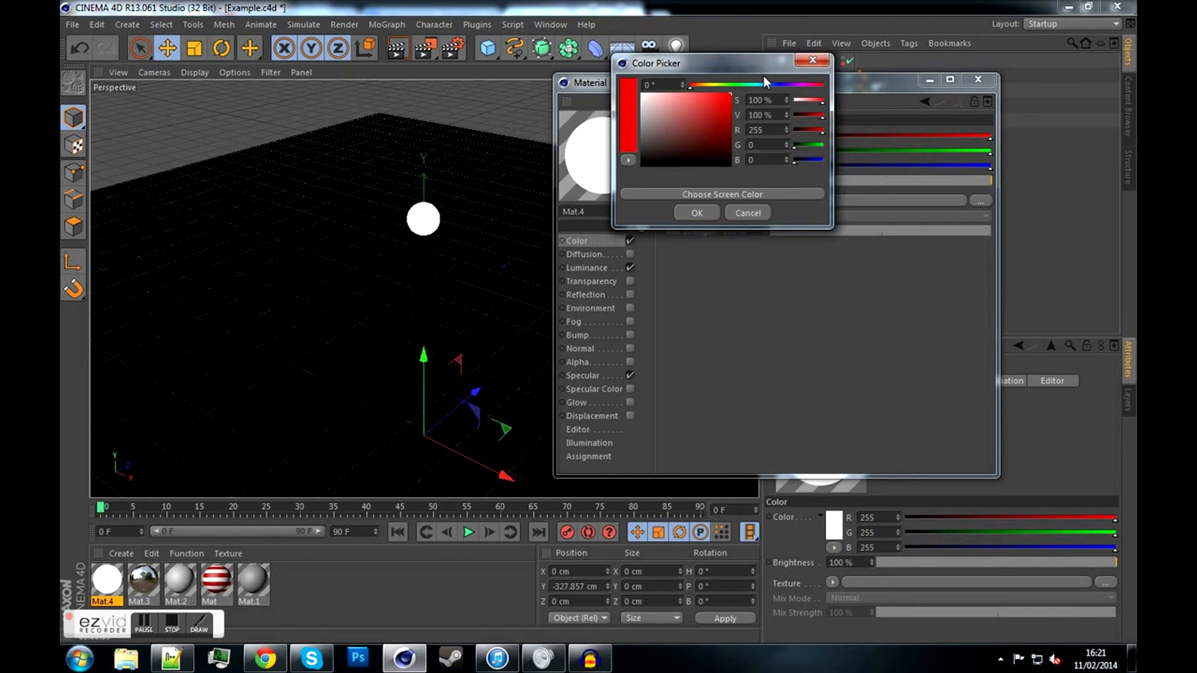
click(697, 213)
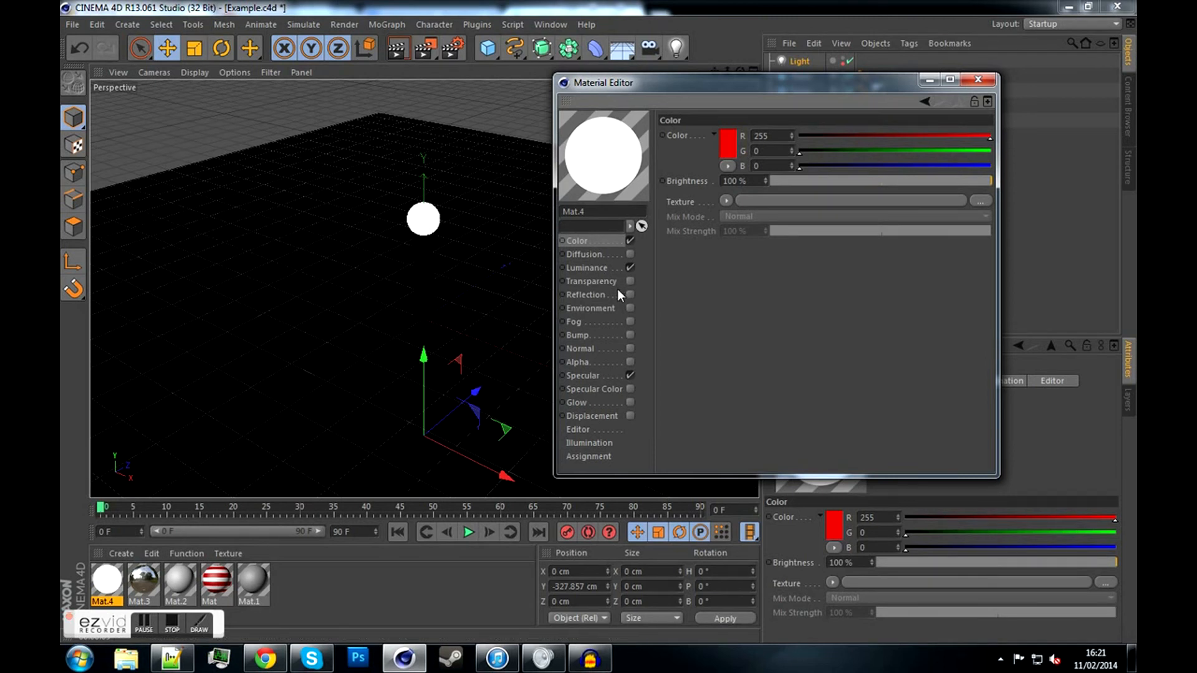
Set Mat.4's Luminance color to red (255, 0, 0)
click(589, 267)
click(727, 144)
click(706, 110)
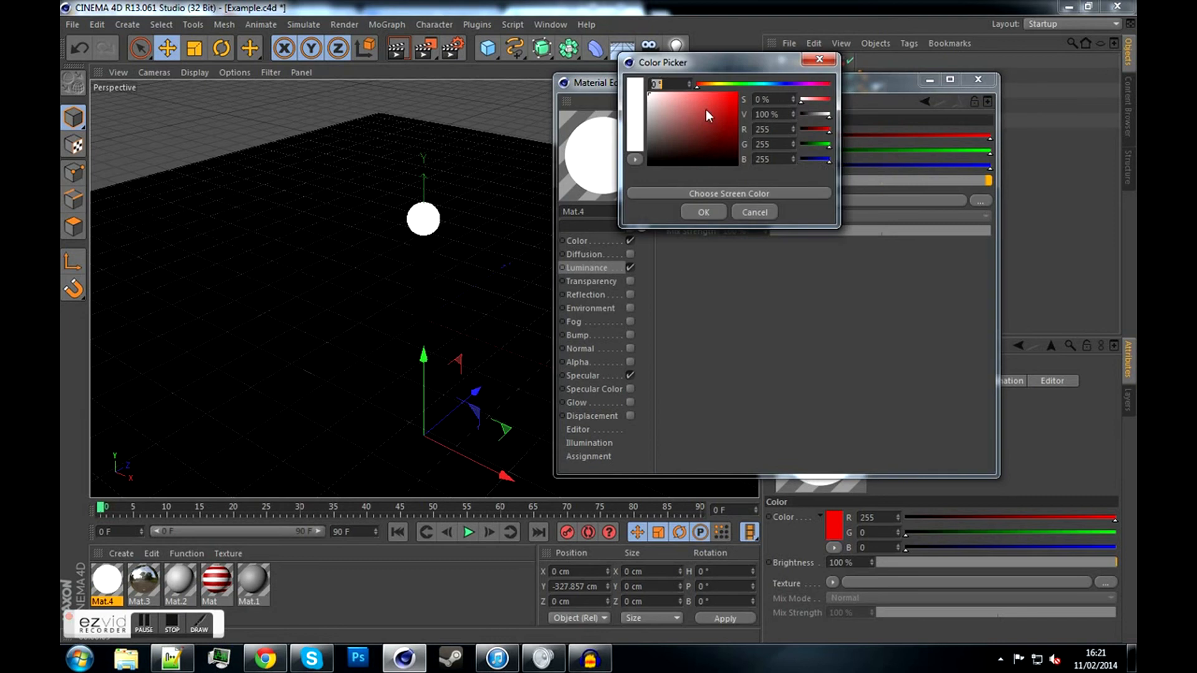
click(705, 209)
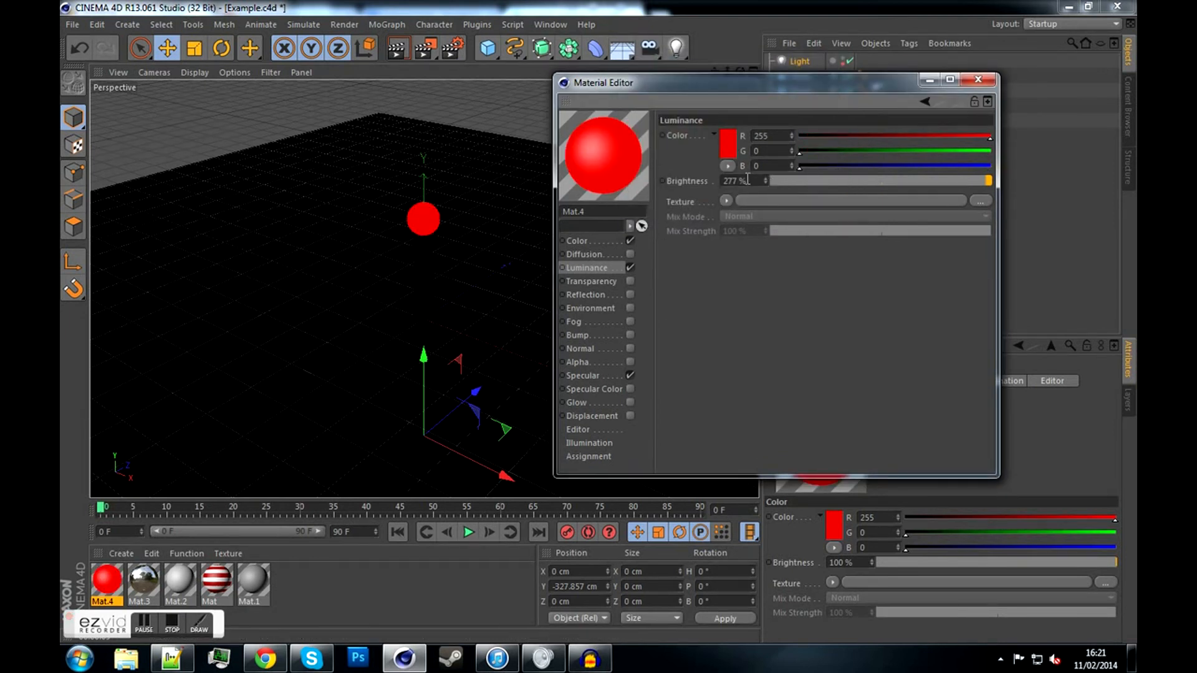
Change Mat.4's Luminance brightness and render the view to check the sphere's glow
click(987, 180)
click(976, 80)
key(ctrl+r)
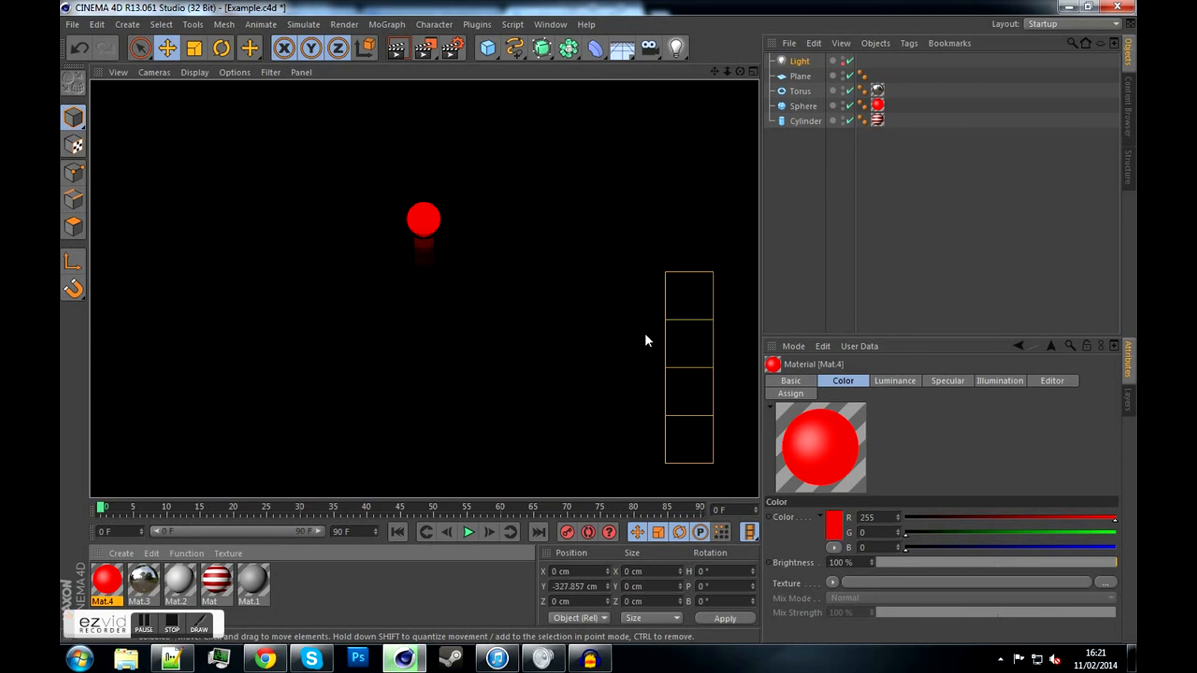
click(644, 339)
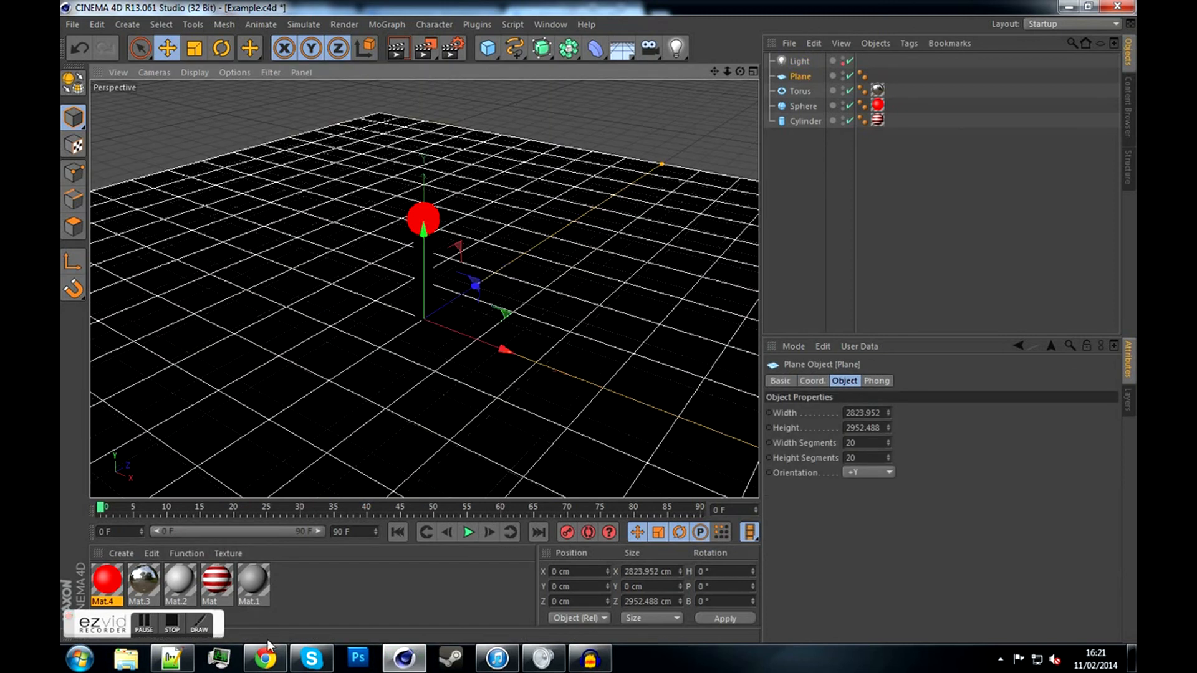
Set Mat.4's Luminance brightness to 223 % and render the view again
double_click(107, 581)
drag(531, 99, 885, 98)
drag(875, 196, 847, 183)
click(1060, 98)
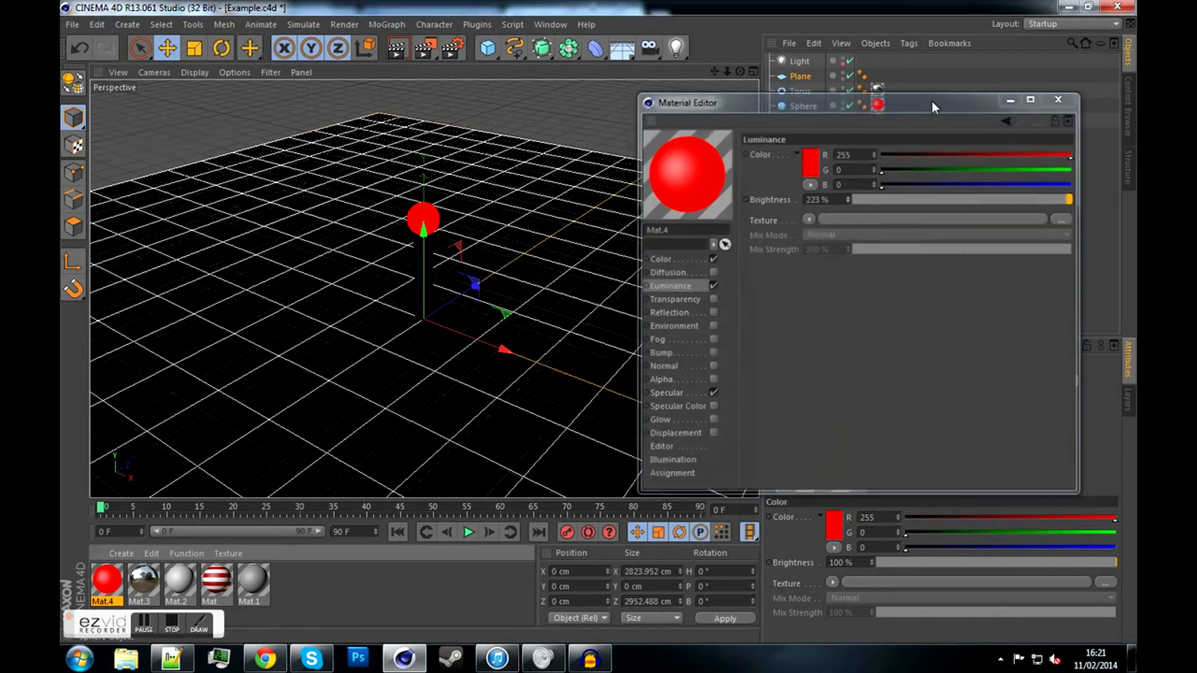
click(399, 49)
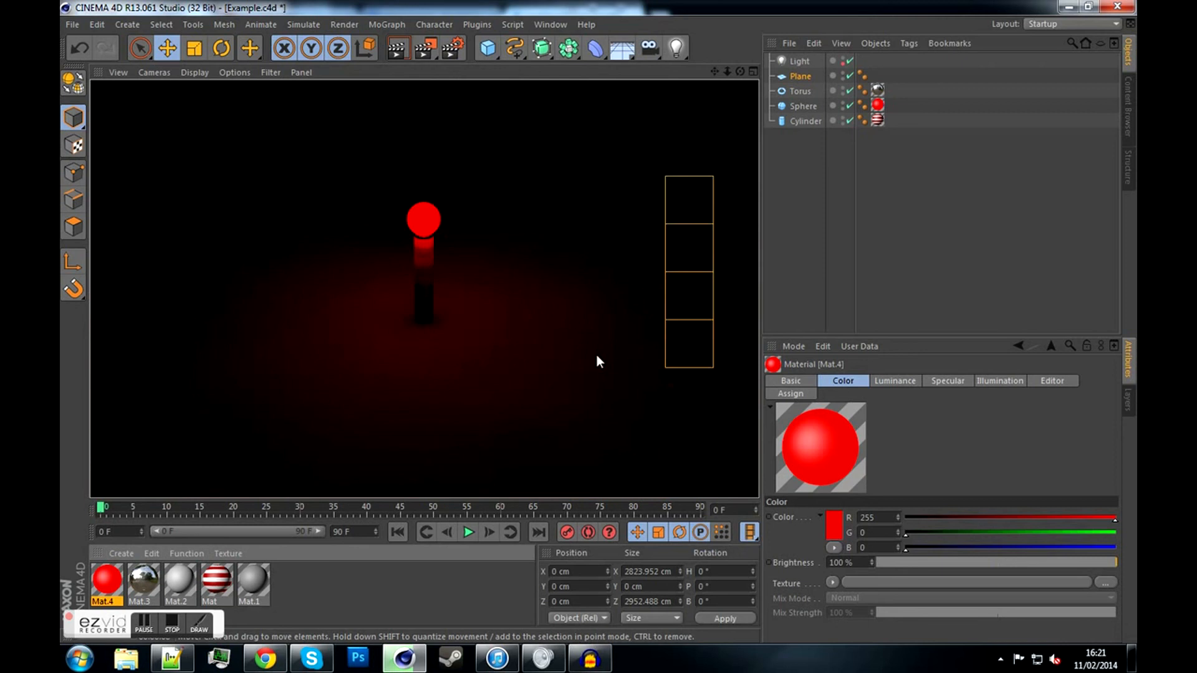
click(596, 353)
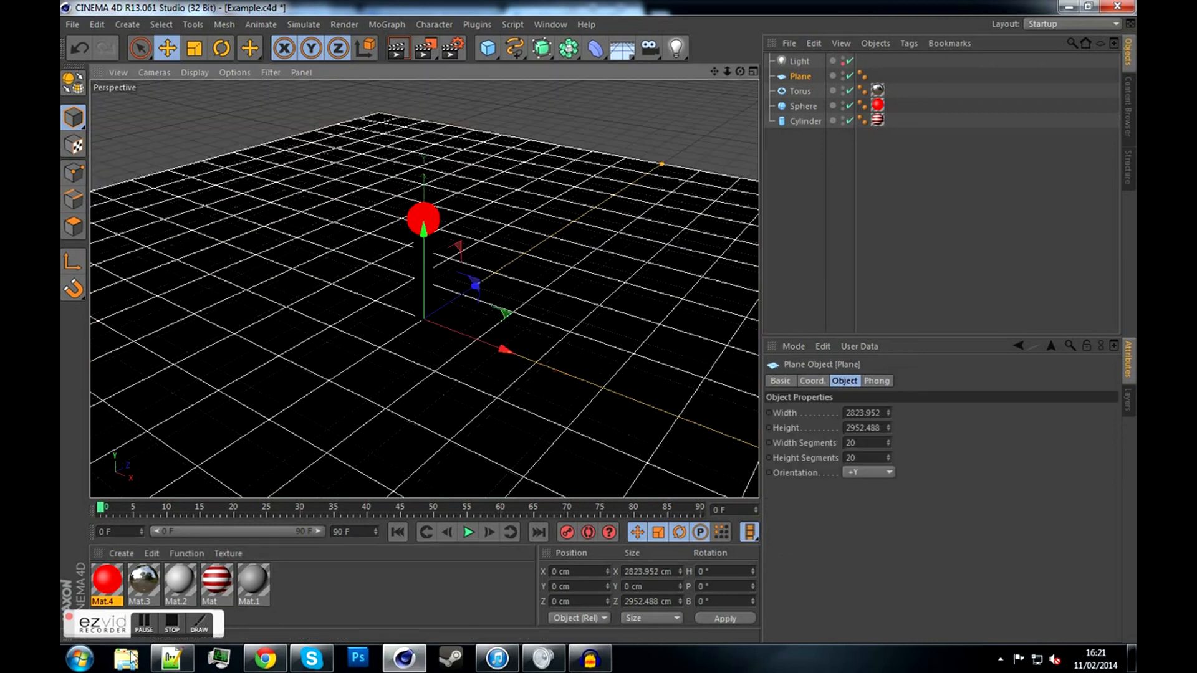
Set the Ambient Occlusion minimum ray length to 30 cm in the render settings
click(458, 48)
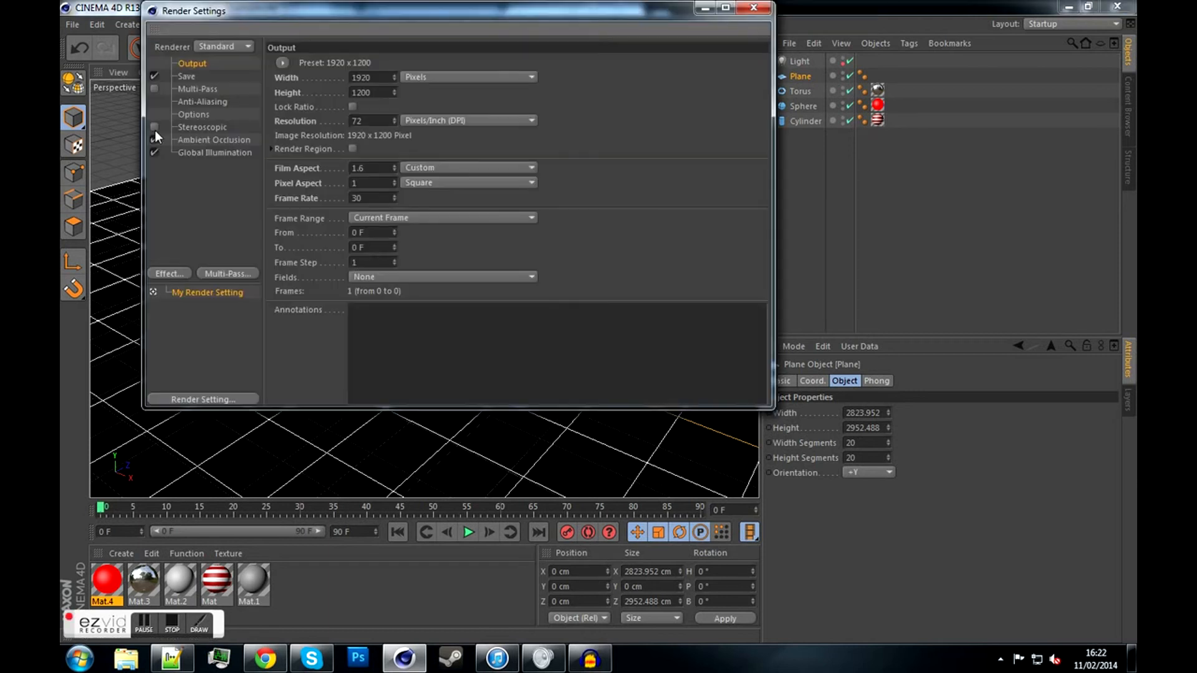
click(218, 141)
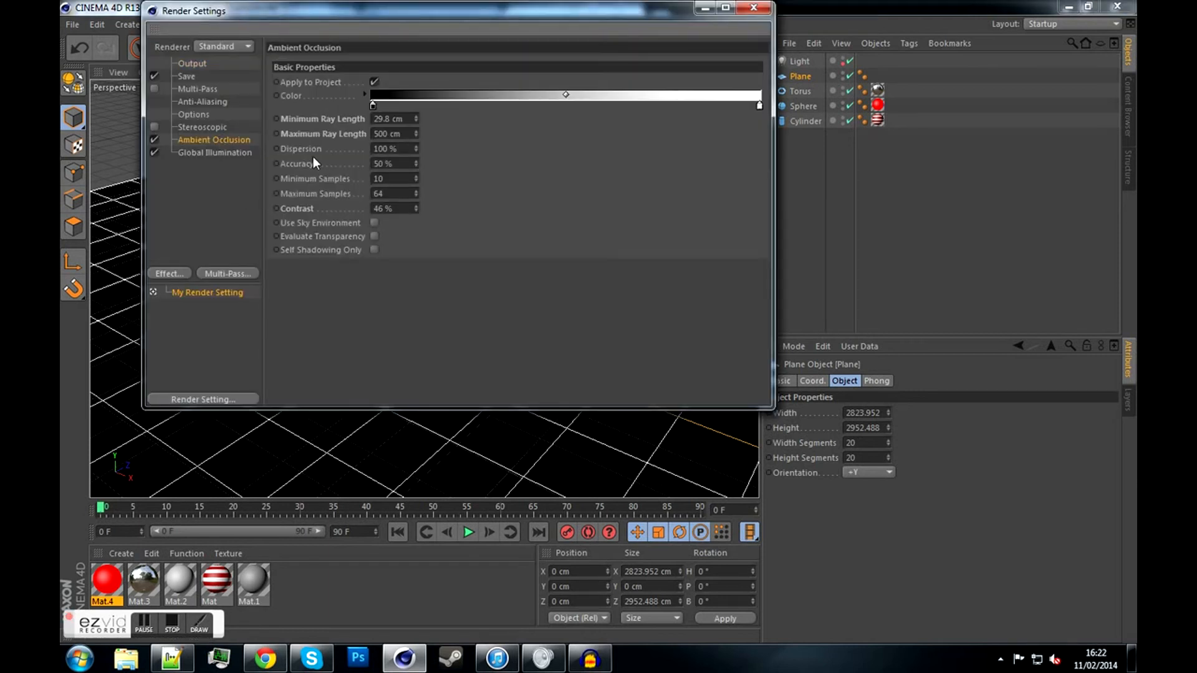
click(237, 156)
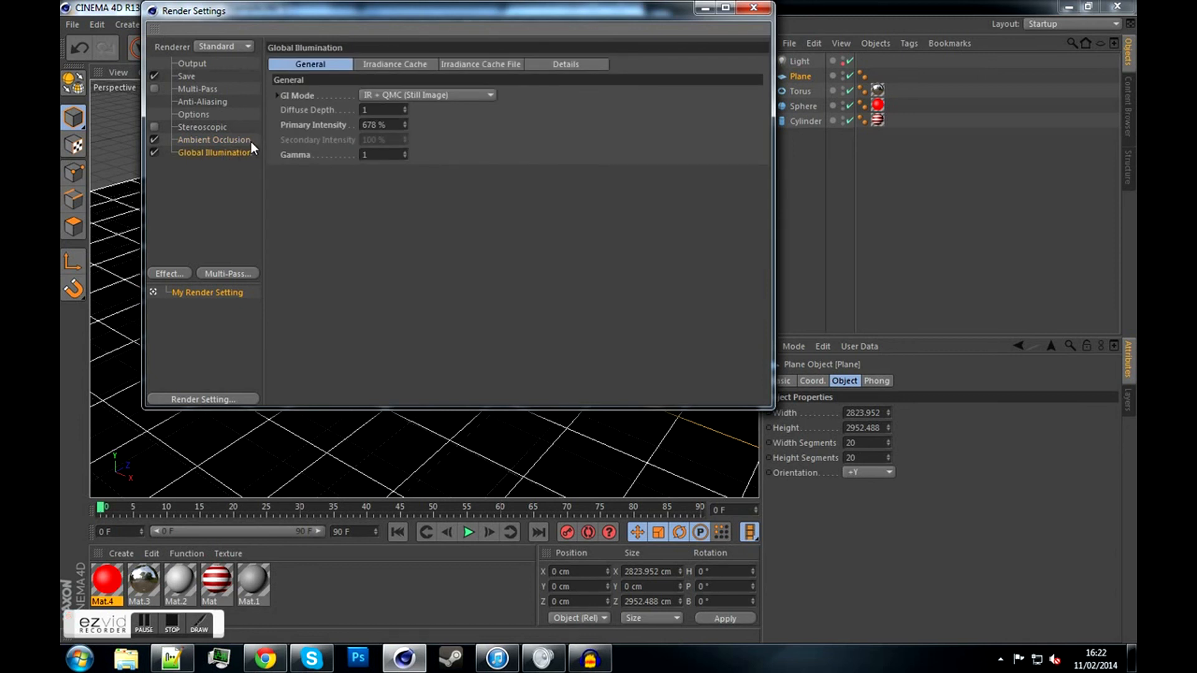
click(222, 141)
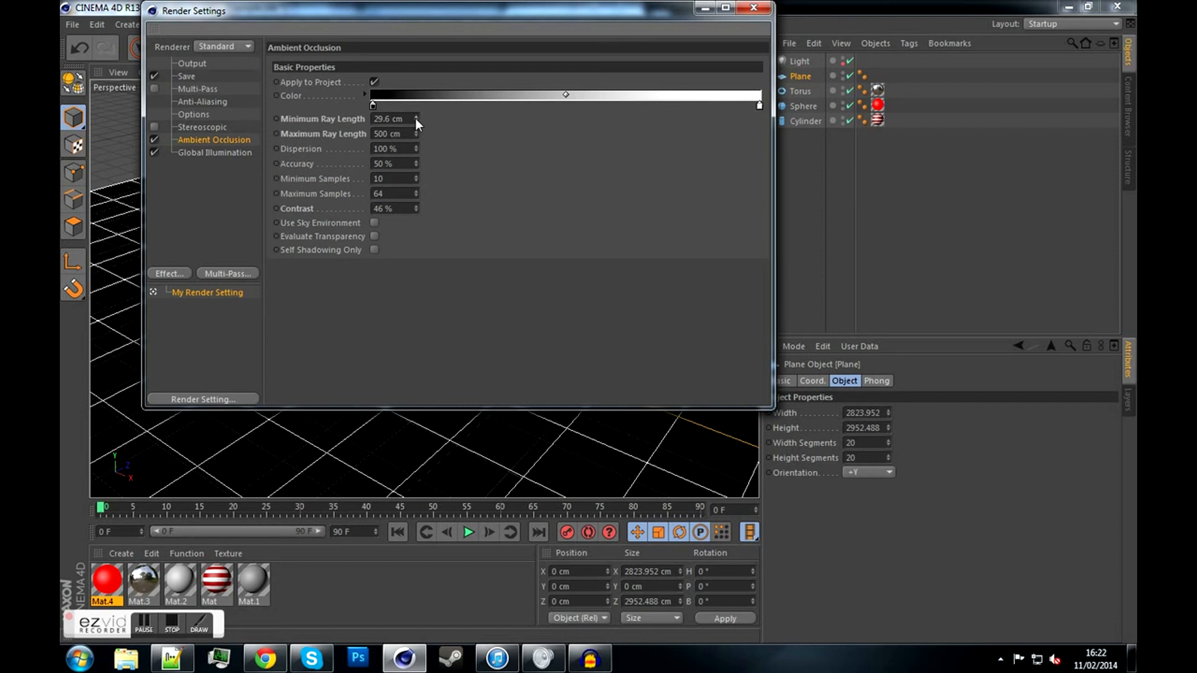
click(416, 116)
drag(480, 13, 812, 66)
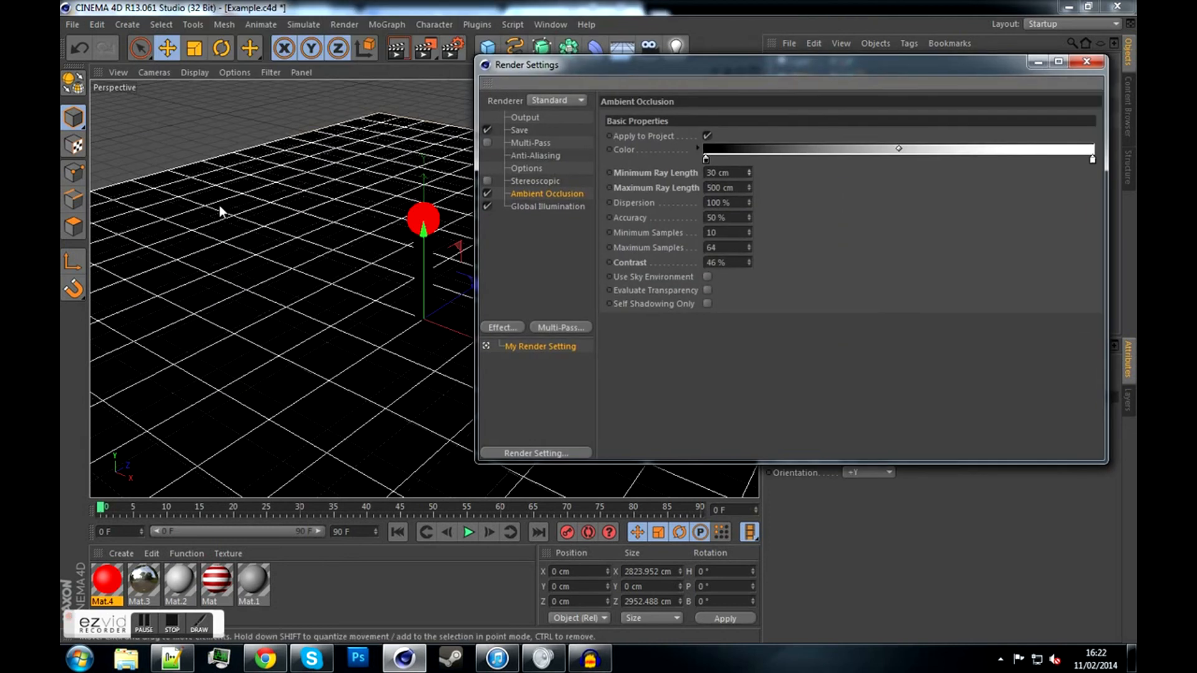
drag(765, 77, 685, 67)
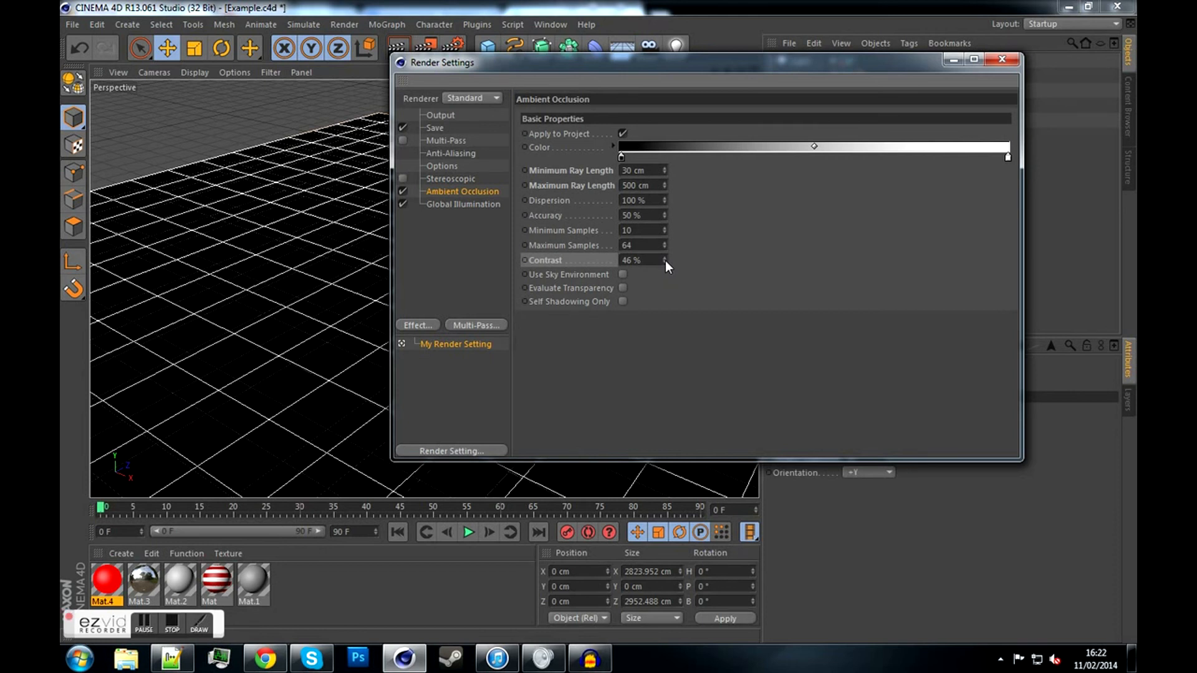
Choose IR + QMC (Still Image) as the Global Illumination mode
click(458, 201)
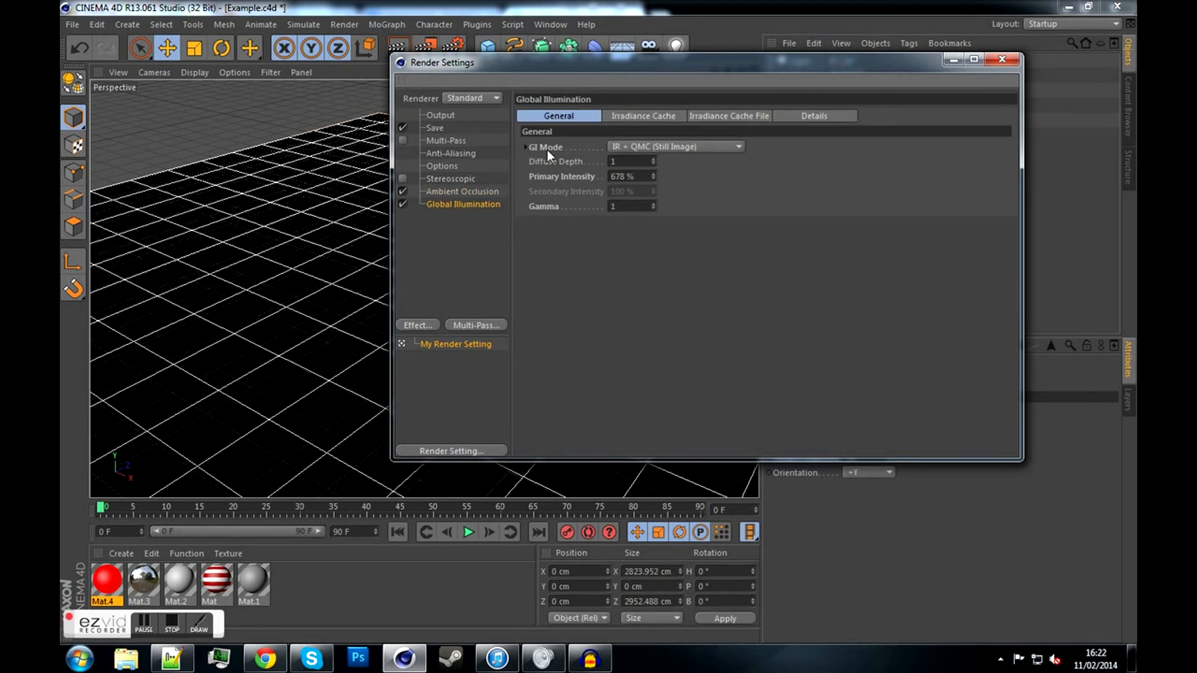
click(641, 146)
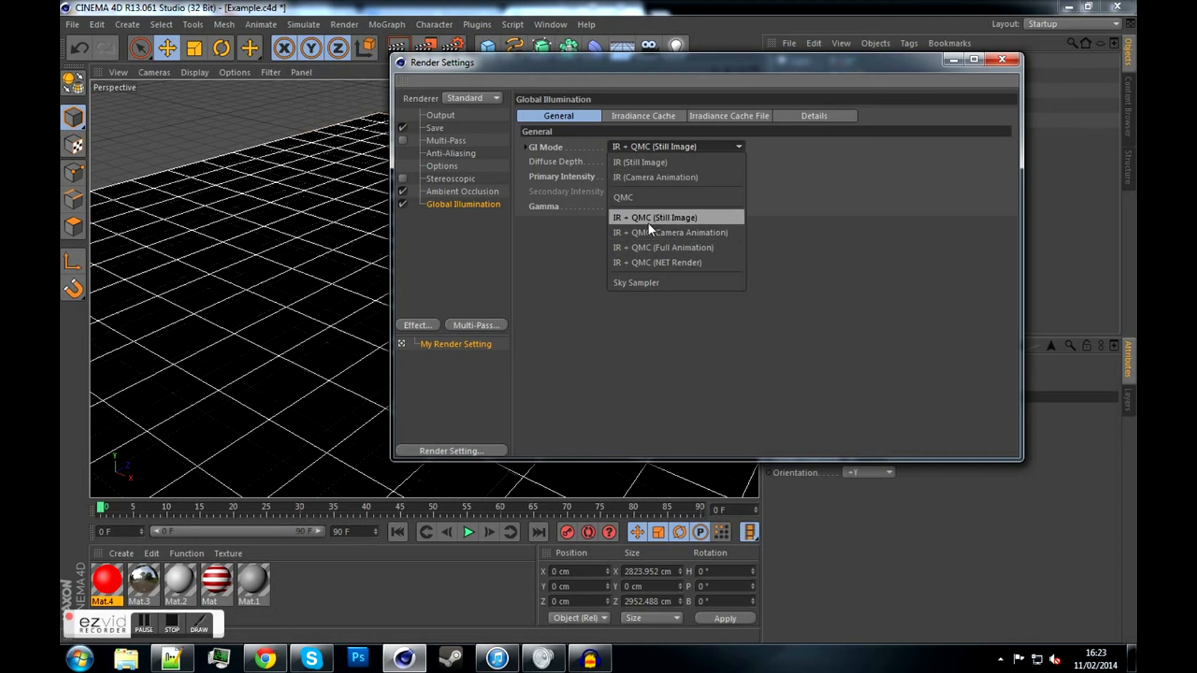
click(685, 220)
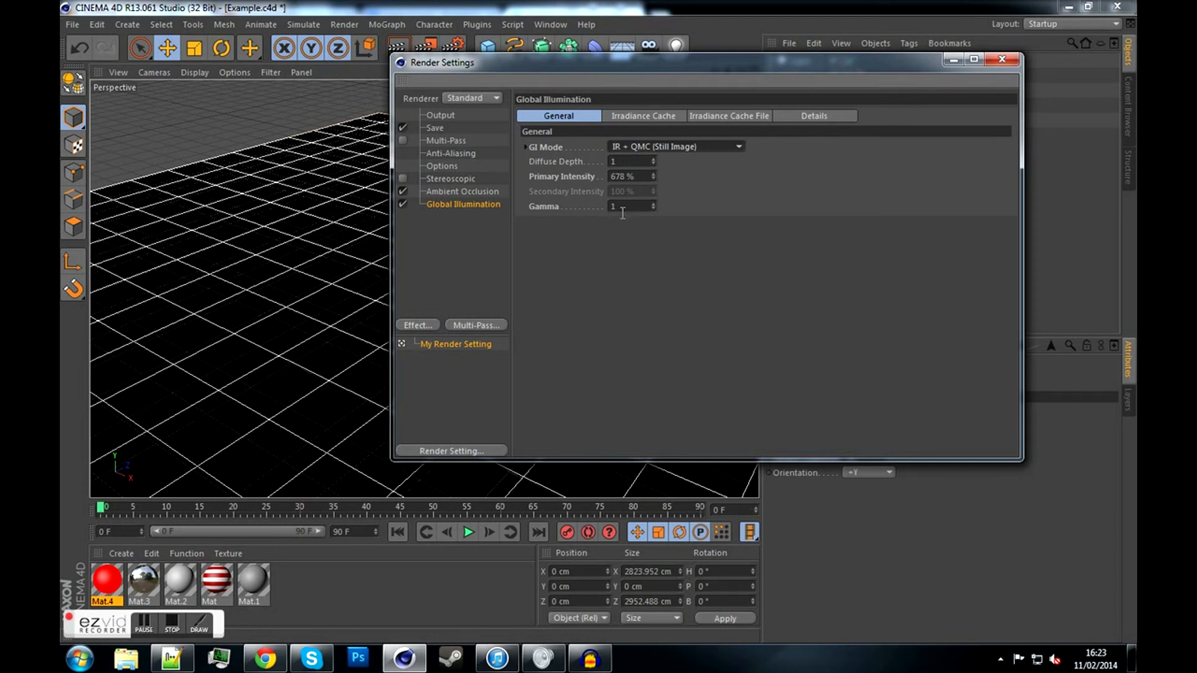
Review the image save options and the output size and frame range in the render settings
click(431, 128)
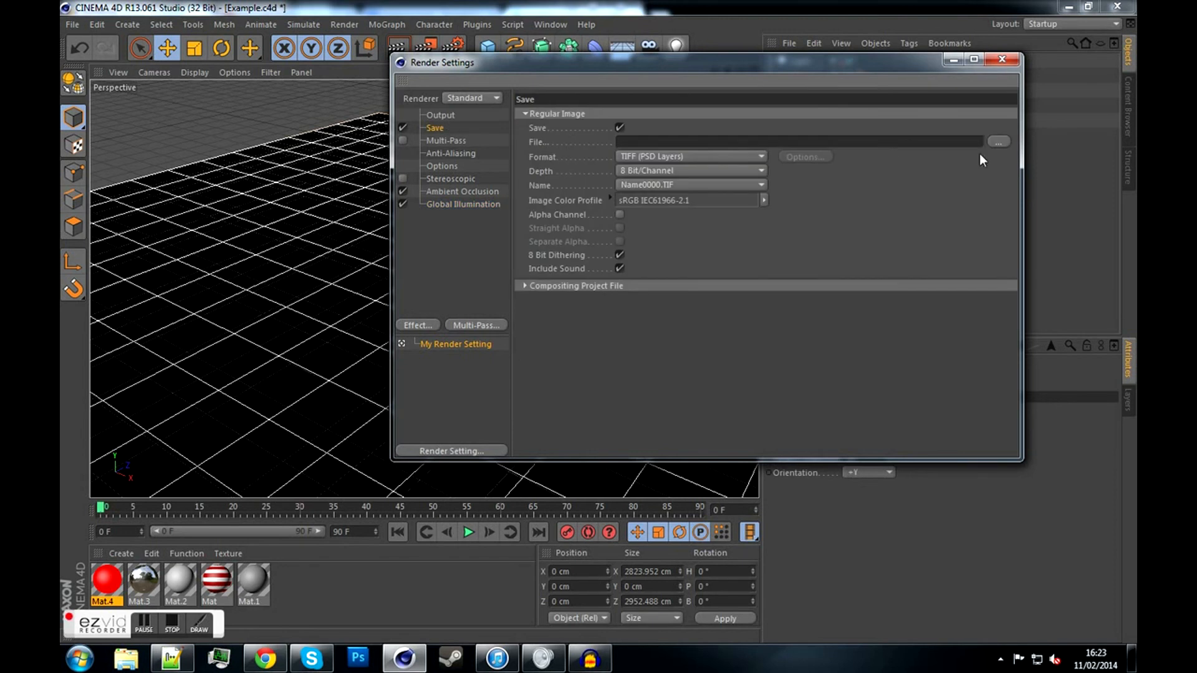
click(444, 115)
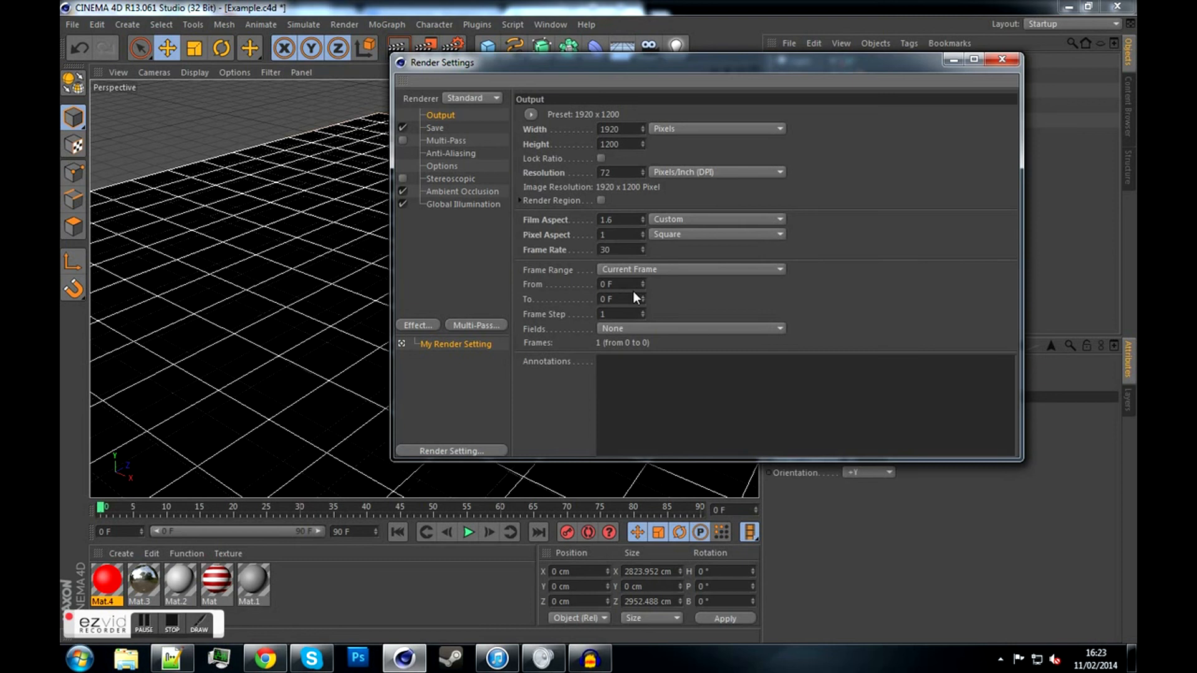
click(648, 271)
click(652, 268)
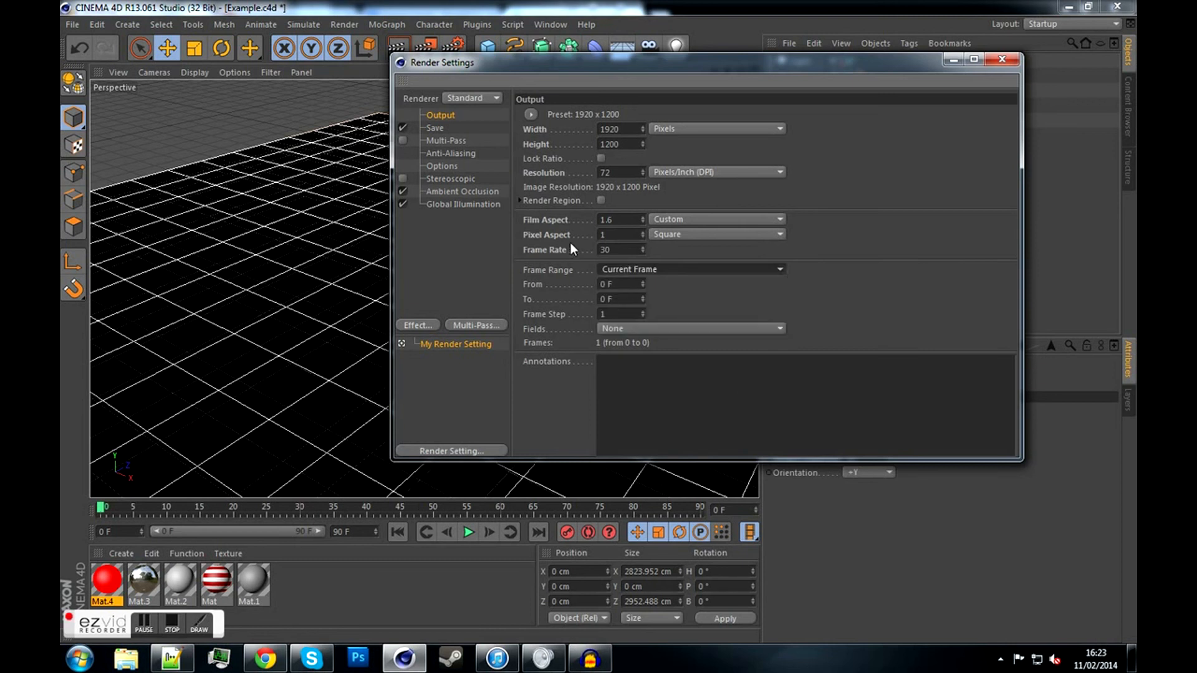
drag(627, 131, 607, 144)
click(712, 164)
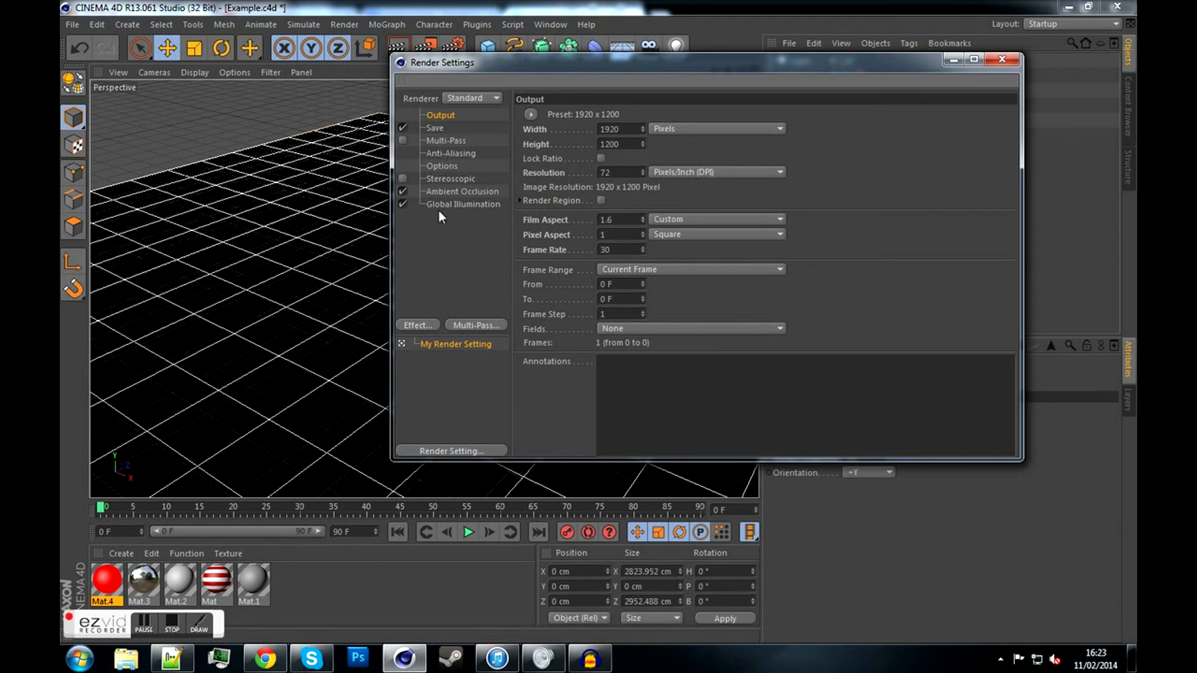
Close the render settings and render the perspective view of the red lamp
click(1002, 58)
click(402, 51)
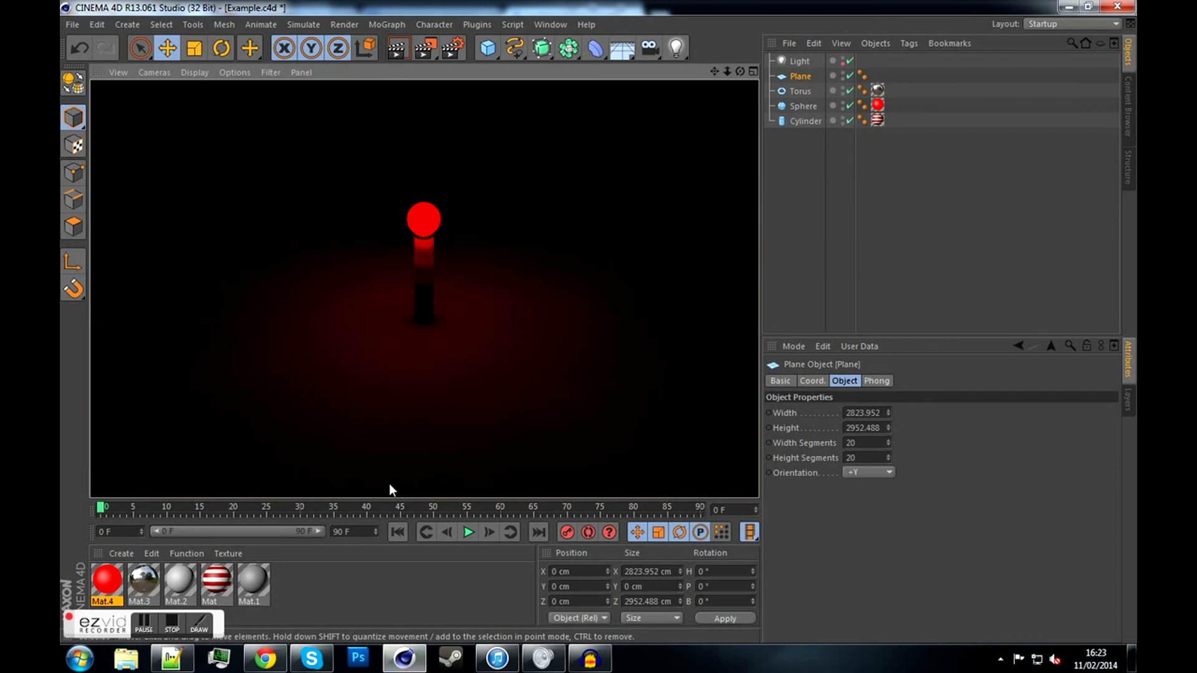
click(465, 264)
Create a new empty project
click(552, 25)
click(563, 26)
click(72, 24)
click(85, 45)
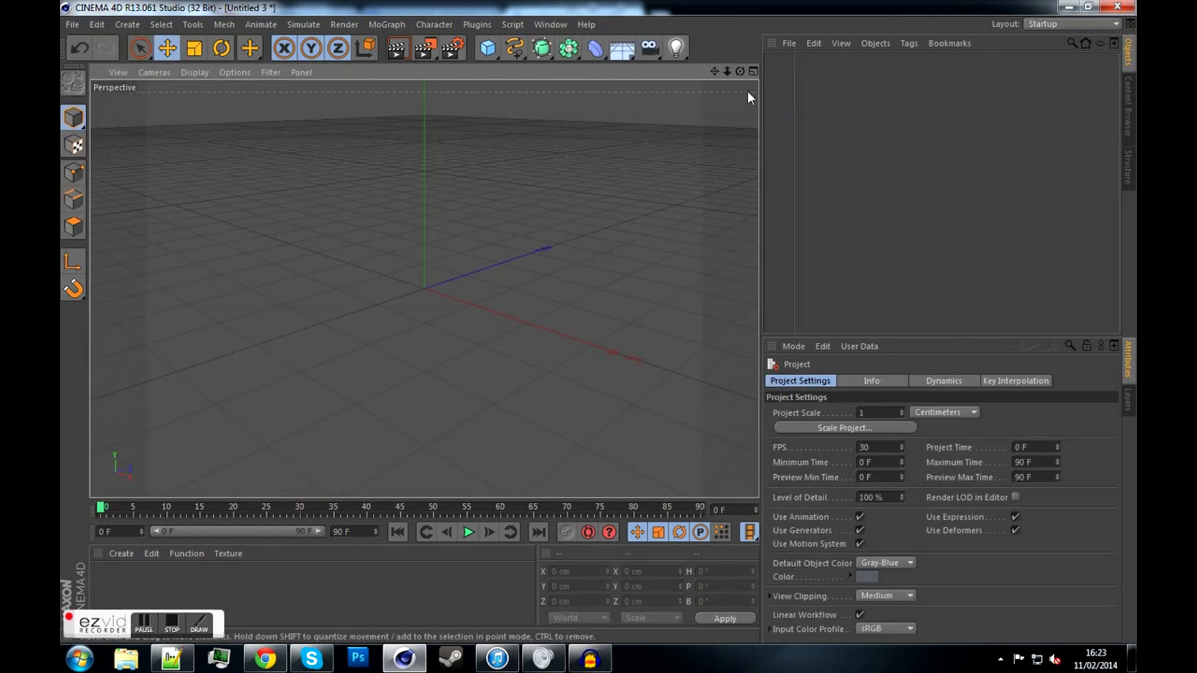
Add a plane enlarged to about 1679 by 2795 cm, with 53 width and 53 height segments
click(489, 48)
click(595, 94)
drag(505, 279, 696, 119)
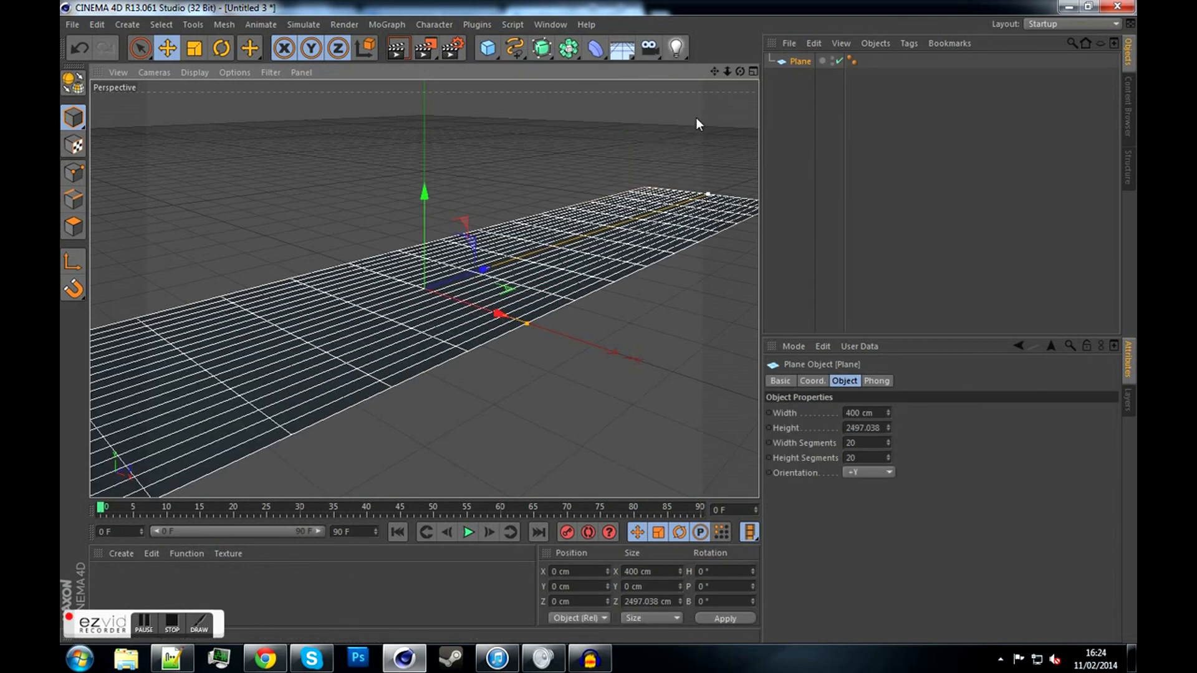
drag(530, 324, 766, 436)
drag(890, 457, 889, 422)
scroll(480, 240, down, 1)
Add a pyramid and raise it about 99 cm along Y so that it rests on the plane
drag(740, 72, 472, 12)
drag(715, 71, 813, 131)
click(487, 48)
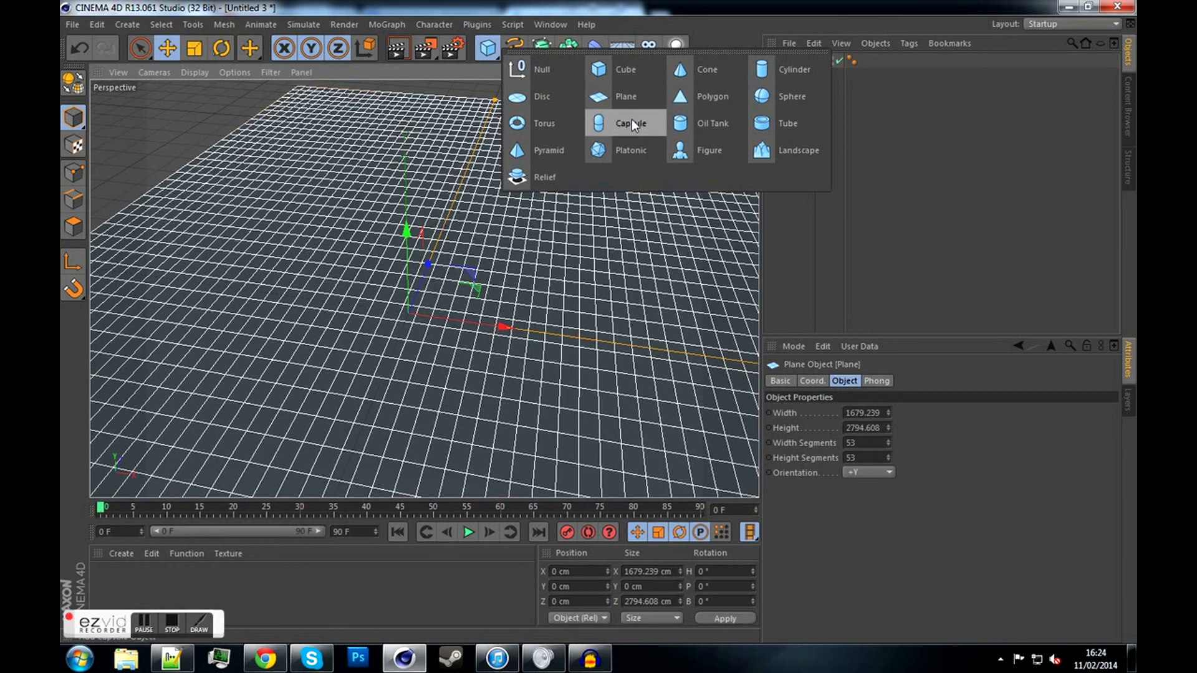
click(550, 151)
drag(406, 234, 406, 189)
click(842, 173)
click(794, 61)
Render a preview of the perspective view with the pyramid on the plane
drag(740, 73, 341, 257)
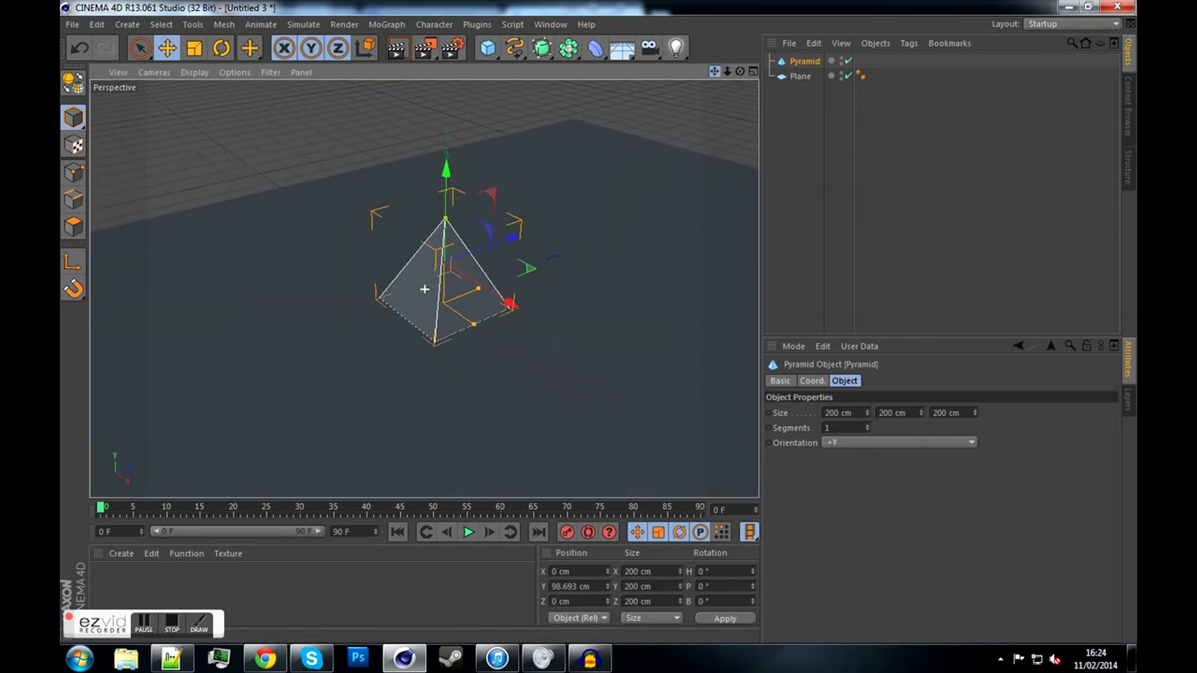
click(545, 118)
click(396, 48)
click(479, 341)
click(465, 274)
Create a material and set its color to bright green (RGB 55, 255, 0)
click(187, 580)
double_click(125, 573)
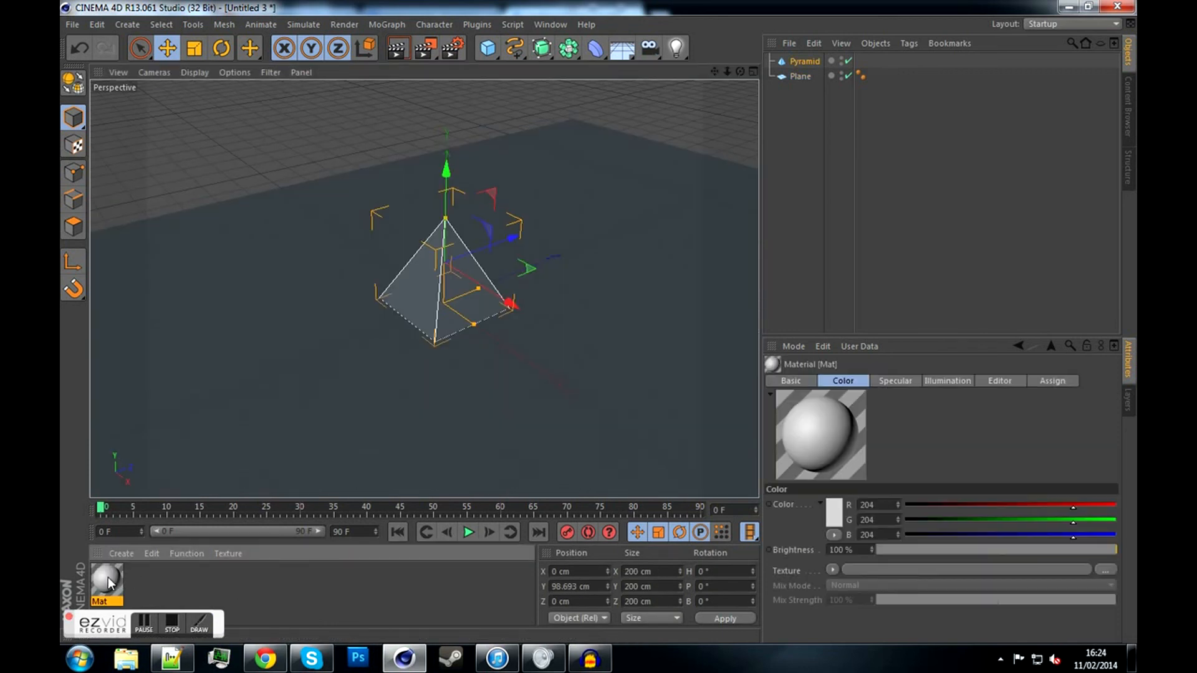
double_click(107, 578)
click(458, 167)
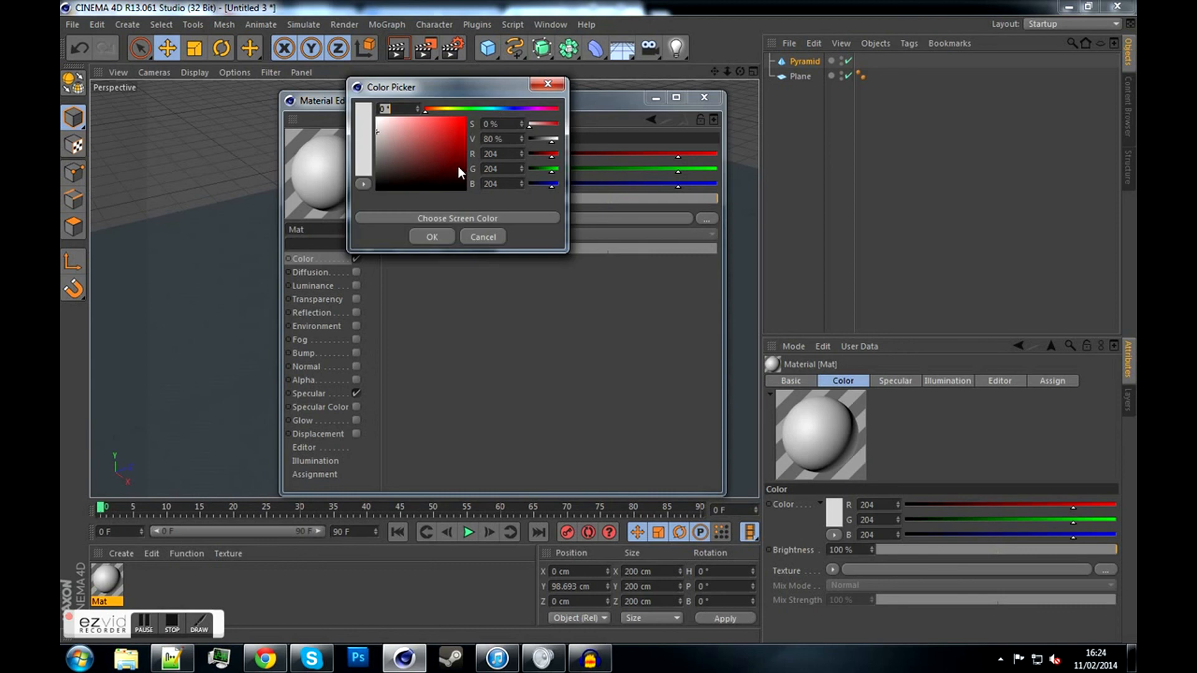
click(465, 109)
click(465, 118)
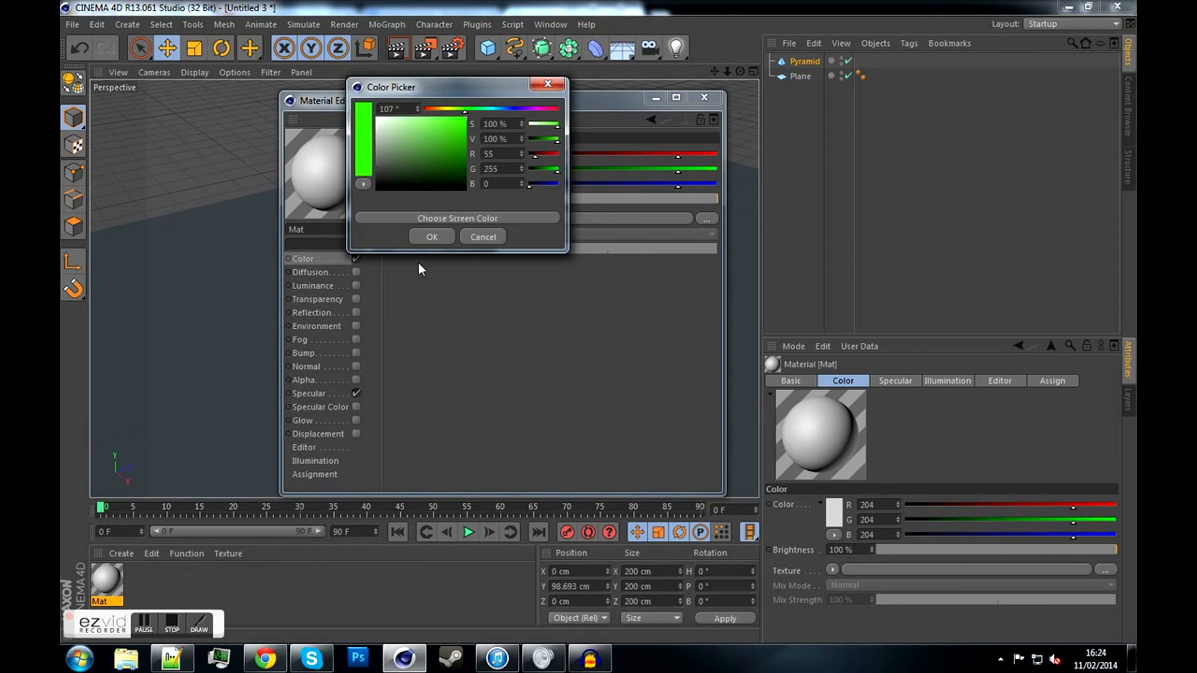
click(432, 237)
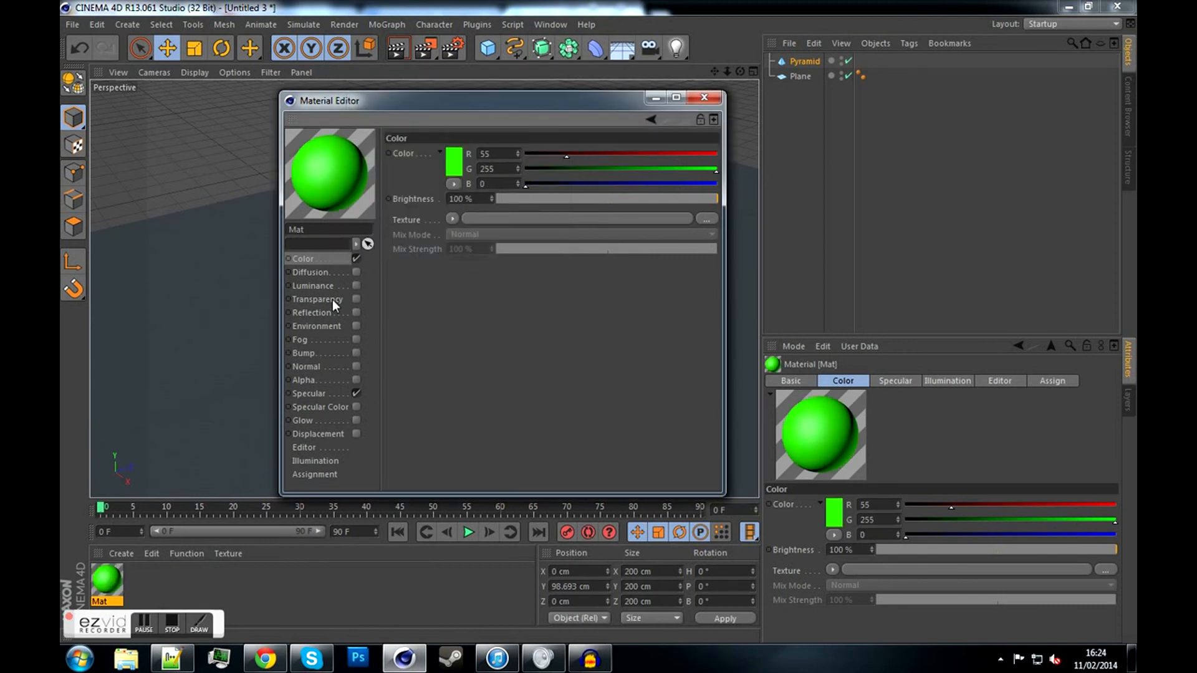
Enable the material's Luminance channel and set its luminance color to green (RGB 29, 255, 0)
click(336, 288)
click(356, 285)
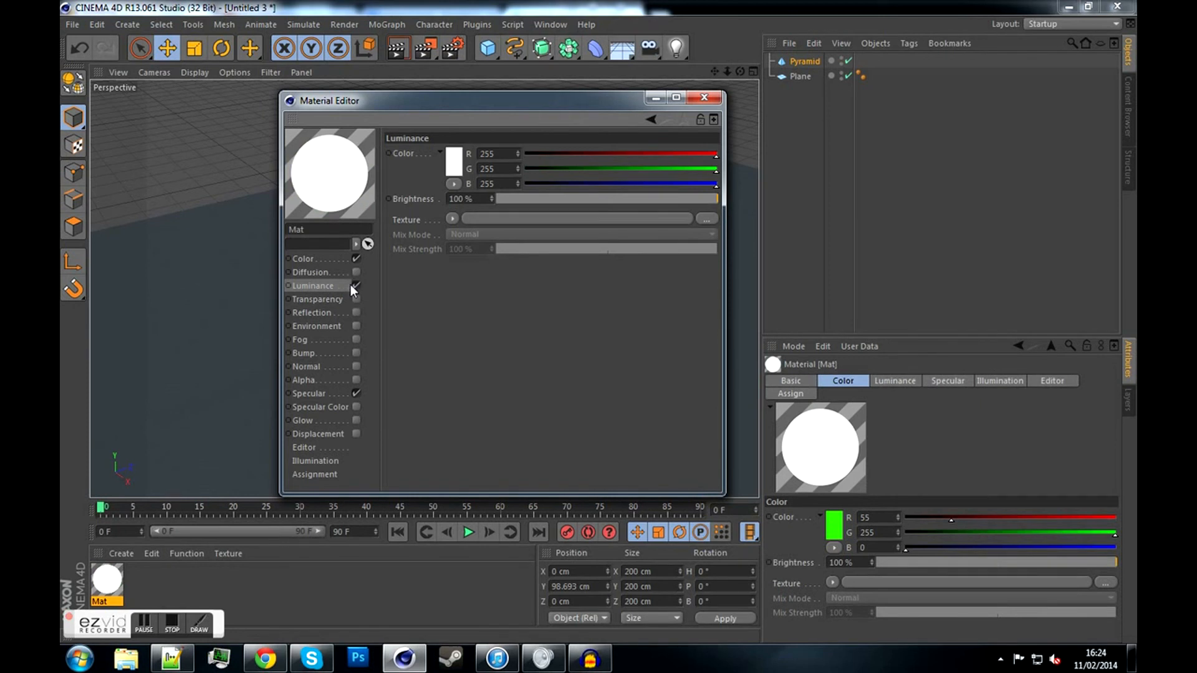
click(448, 164)
drag(436, 137, 460, 104)
click(456, 99)
click(421, 227)
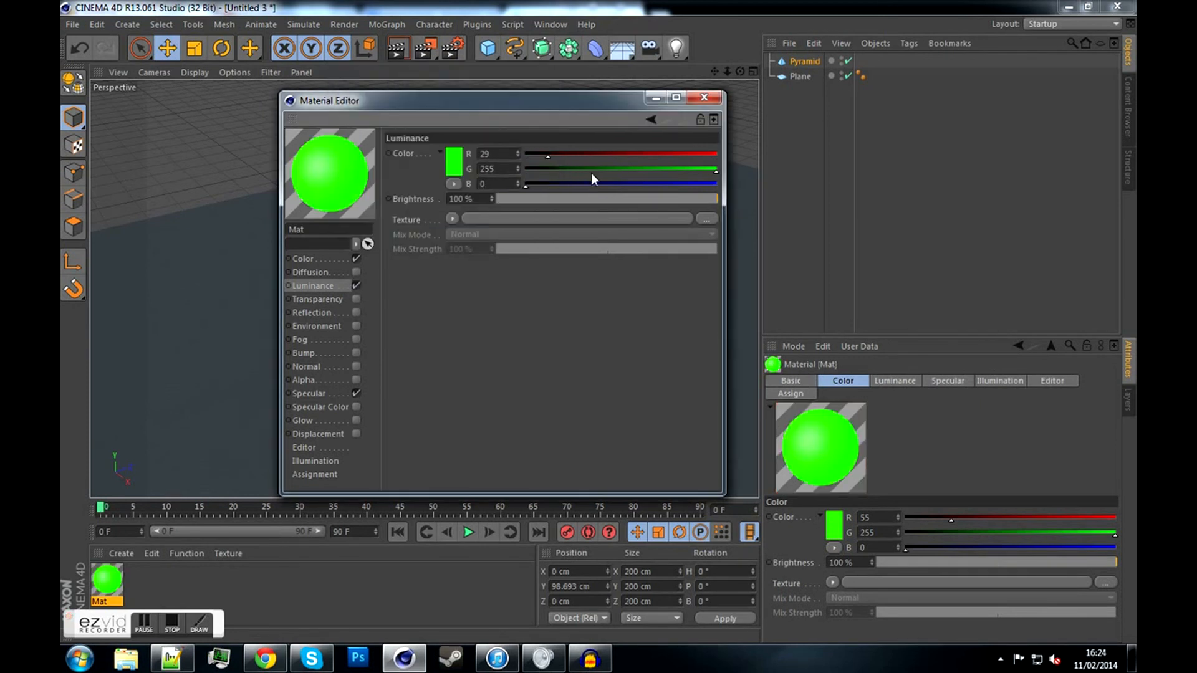
Set the luminance brightness to 227% and apply the green material to the pyramid
mouse_move(491, 198)
mouse_down()
mouse_move(492, 169)
mouse_move(491, 201)
mouse_up()
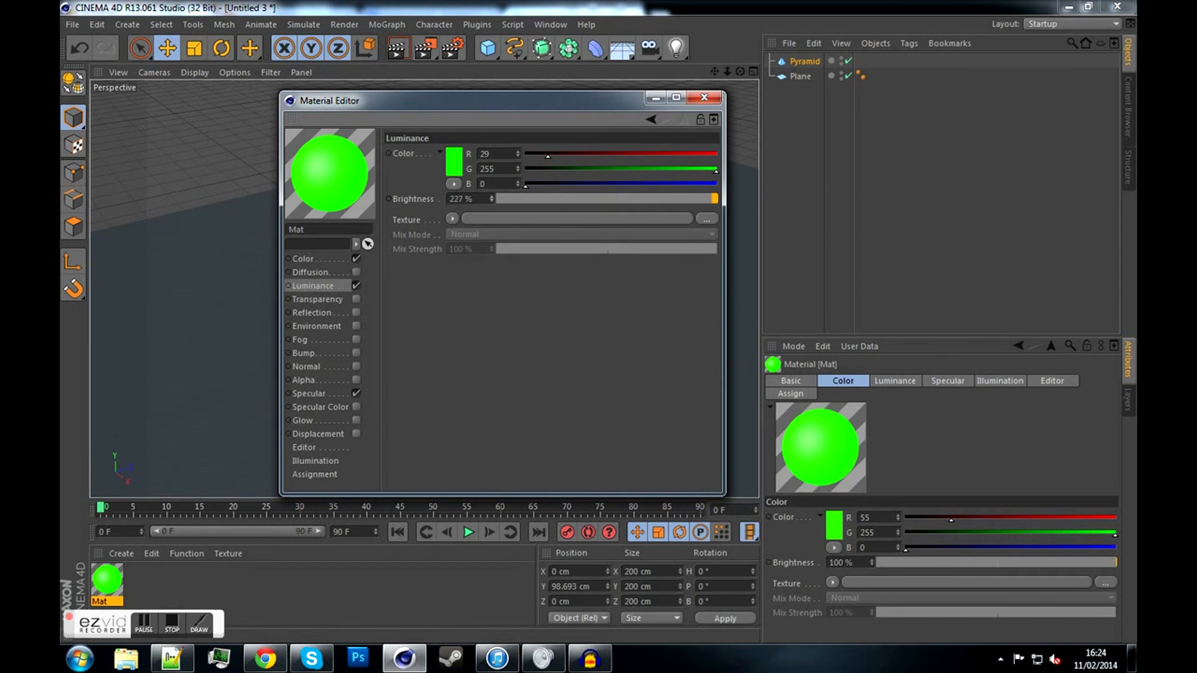
click(704, 98)
drag(365, 402, 449, 293)
Create a second material with a grey color (RGB 166, 166, 166) and apply it to the plane
double_click(303, 583)
double_click(107, 586)
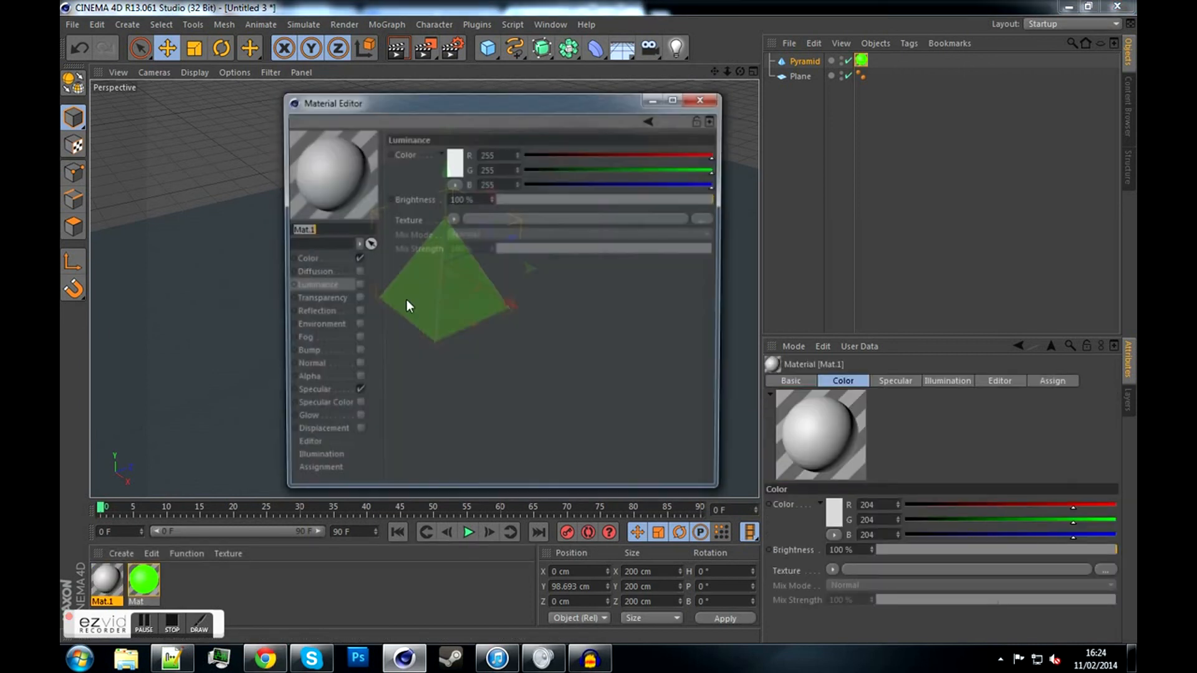
click(327, 257)
click(450, 163)
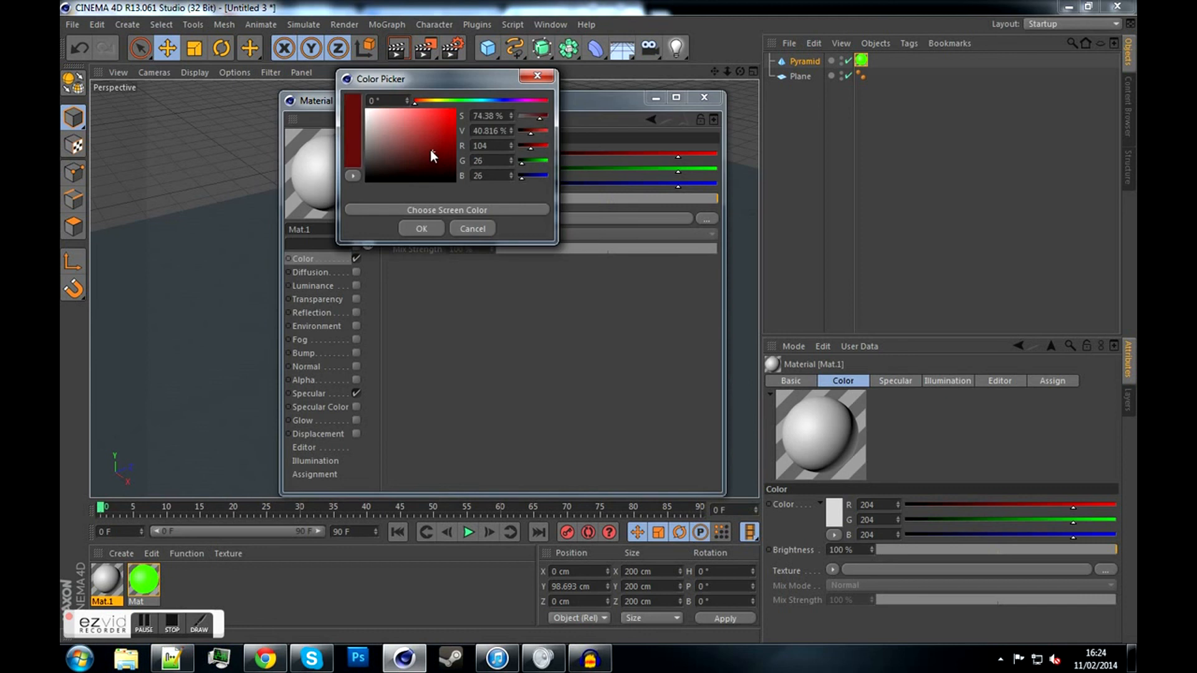
drag(369, 118, 364, 133)
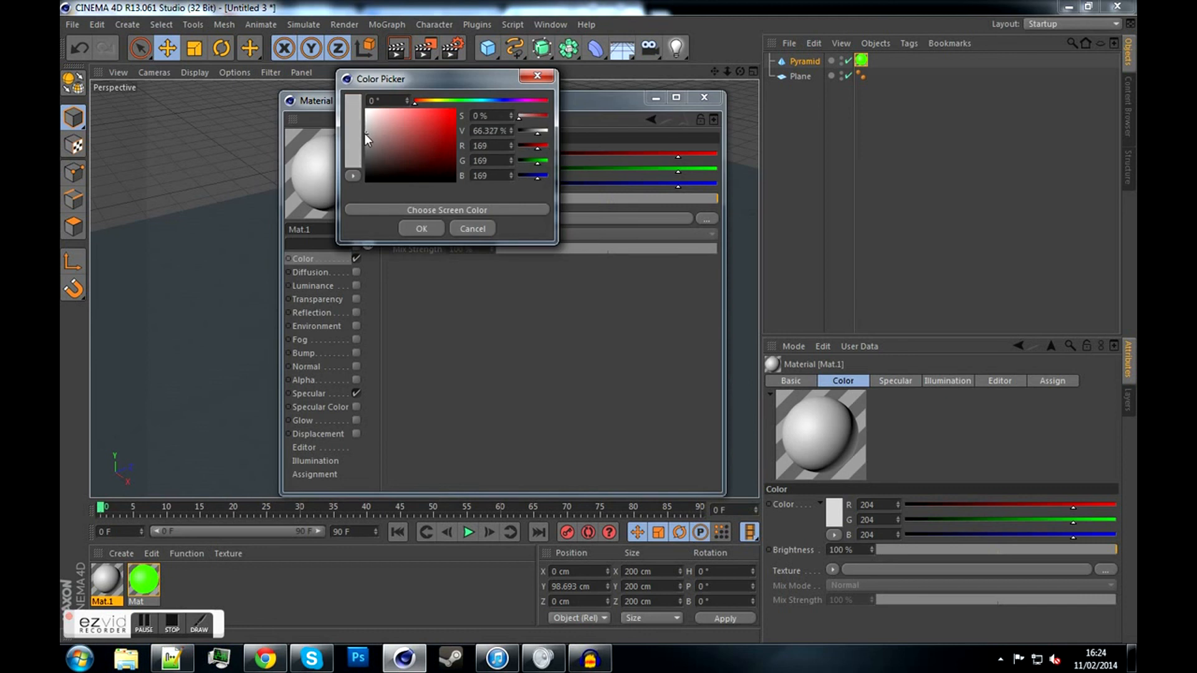
click(427, 231)
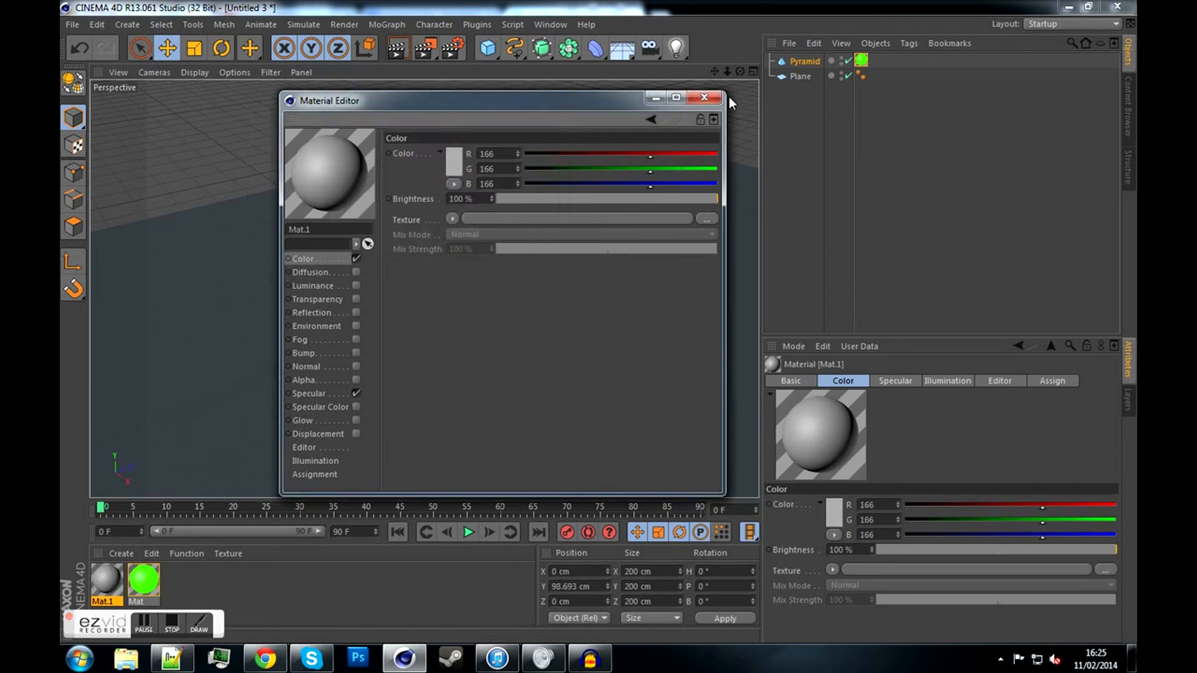
click(704, 98)
drag(233, 385, 235, 384)
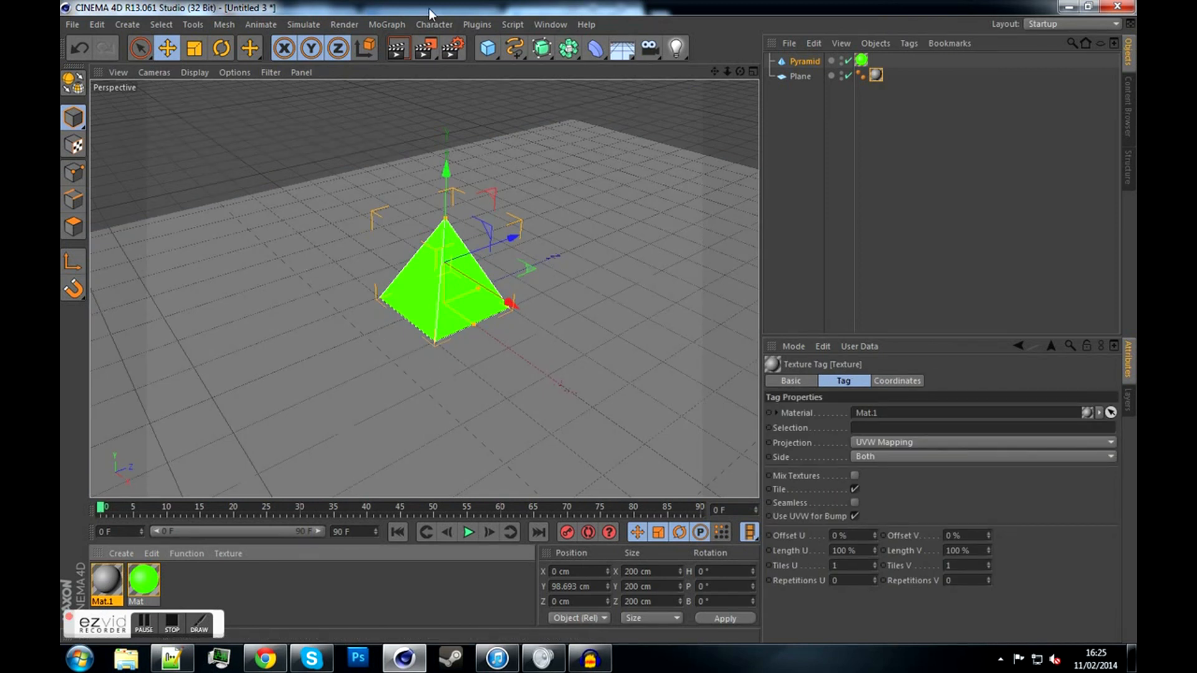
click(935, 233)
Set the render output size to the 1920 x 1200 screen preset
click(455, 50)
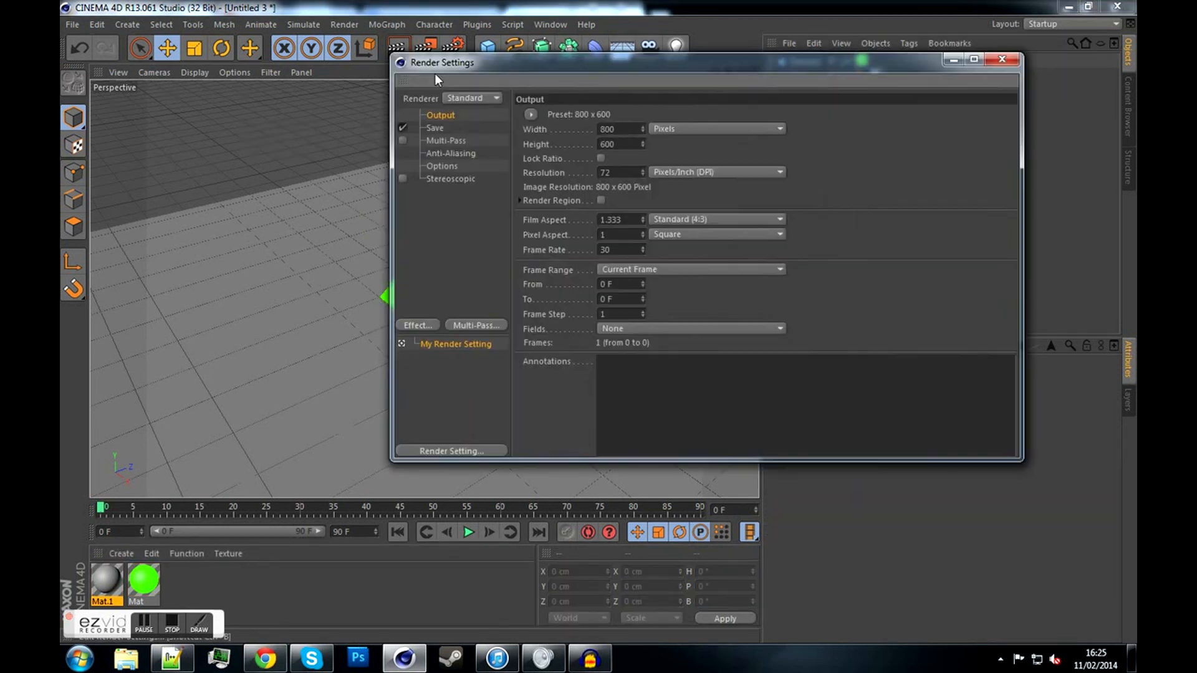
click(469, 135)
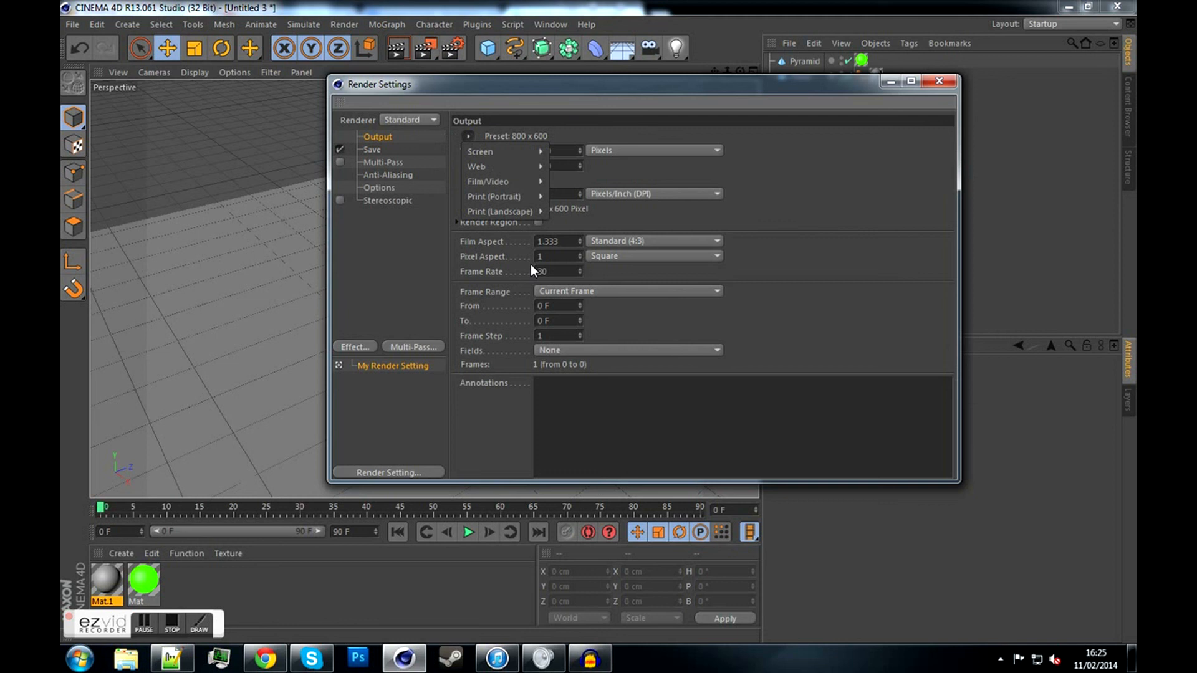
mouse_move(530, 151)
click(573, 286)
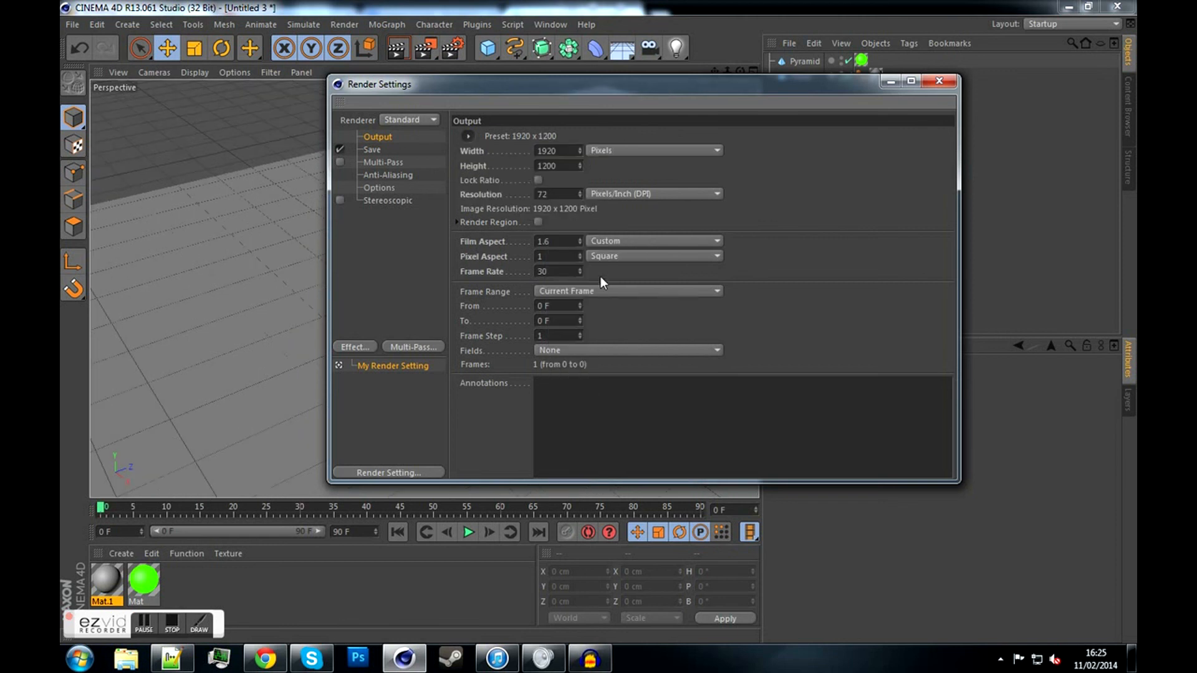
click(467, 135)
mouse_move(494, 154)
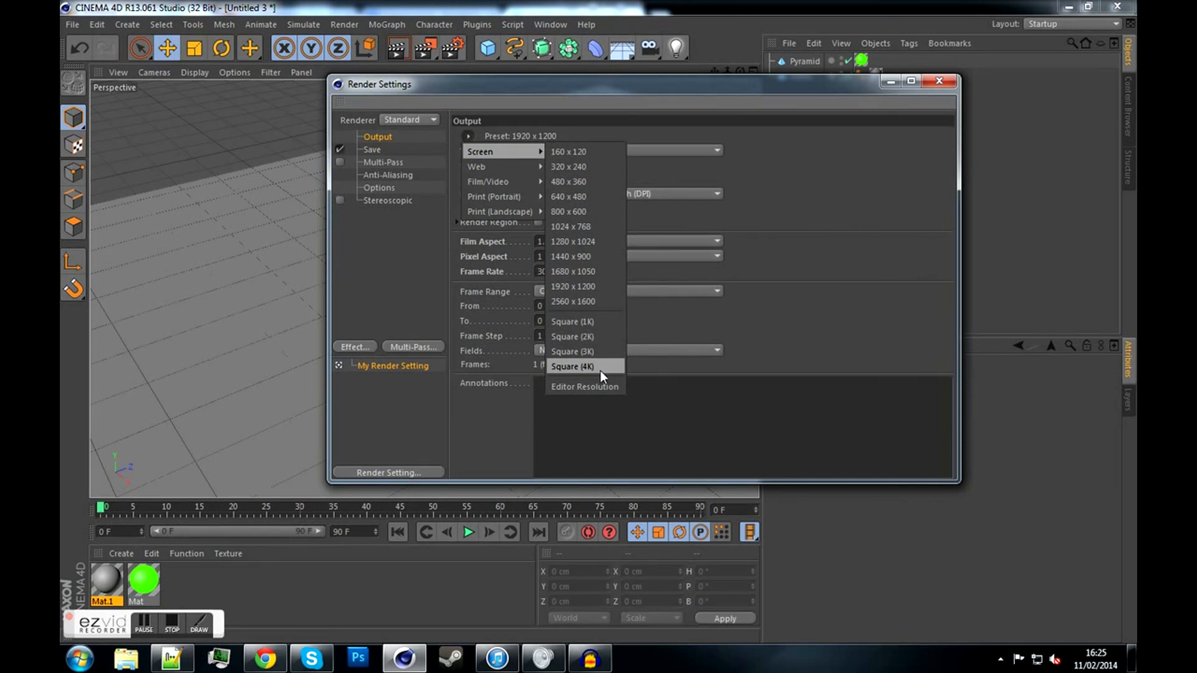
click(761, 244)
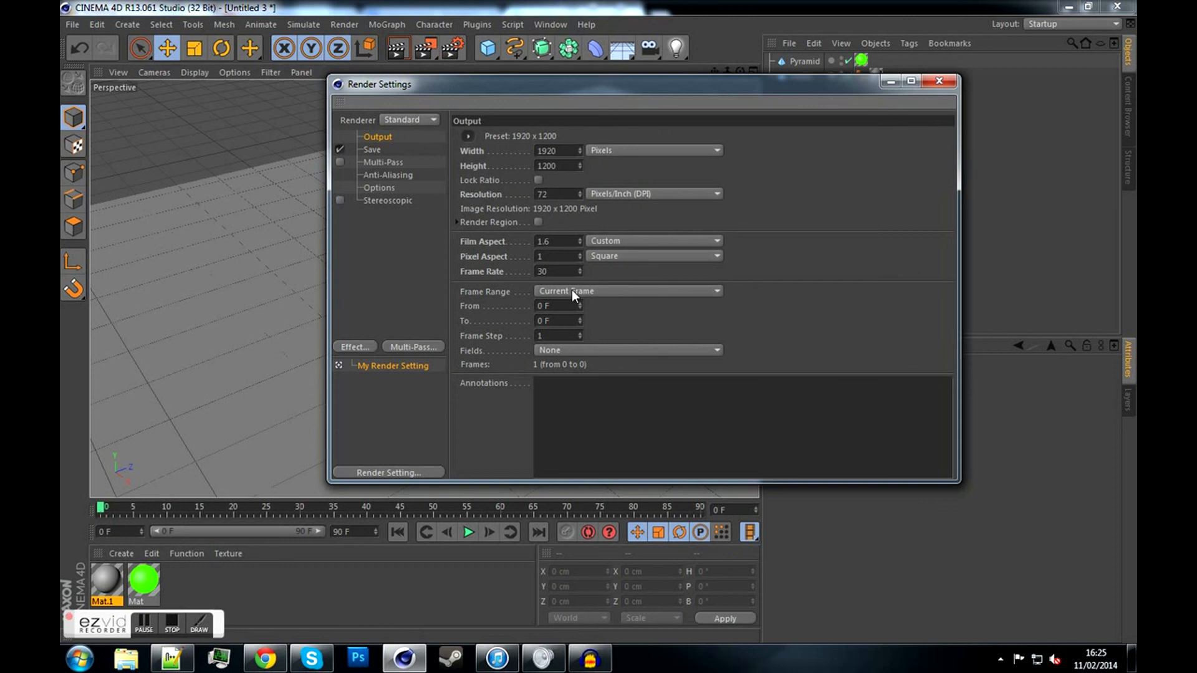
Set the rendered image to save on the Desktop as Example 1 in TIFF (PSD Layers) format
click(379, 149)
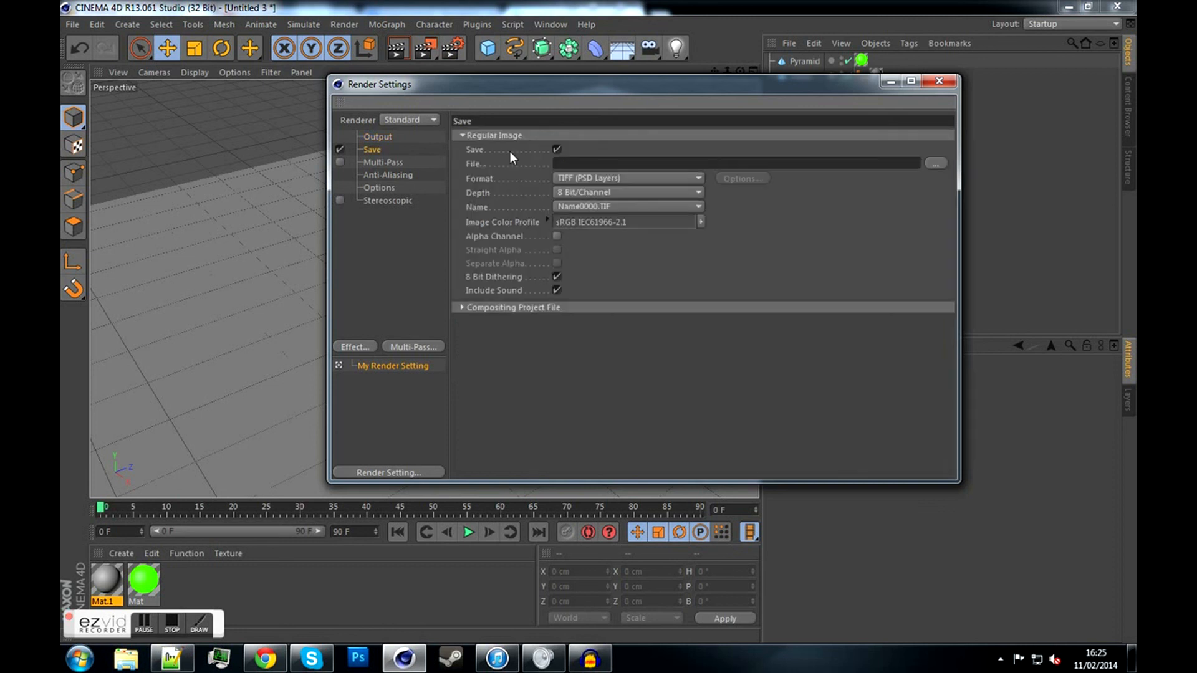
click(935, 164)
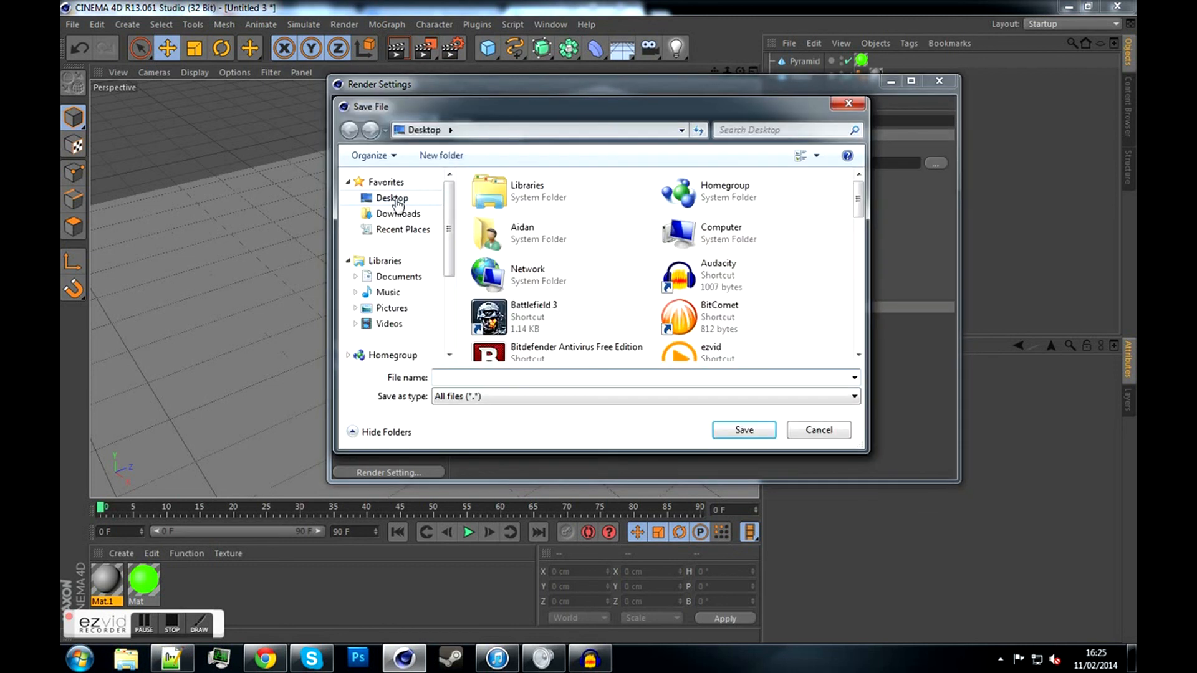
click(649, 376)
text(E)
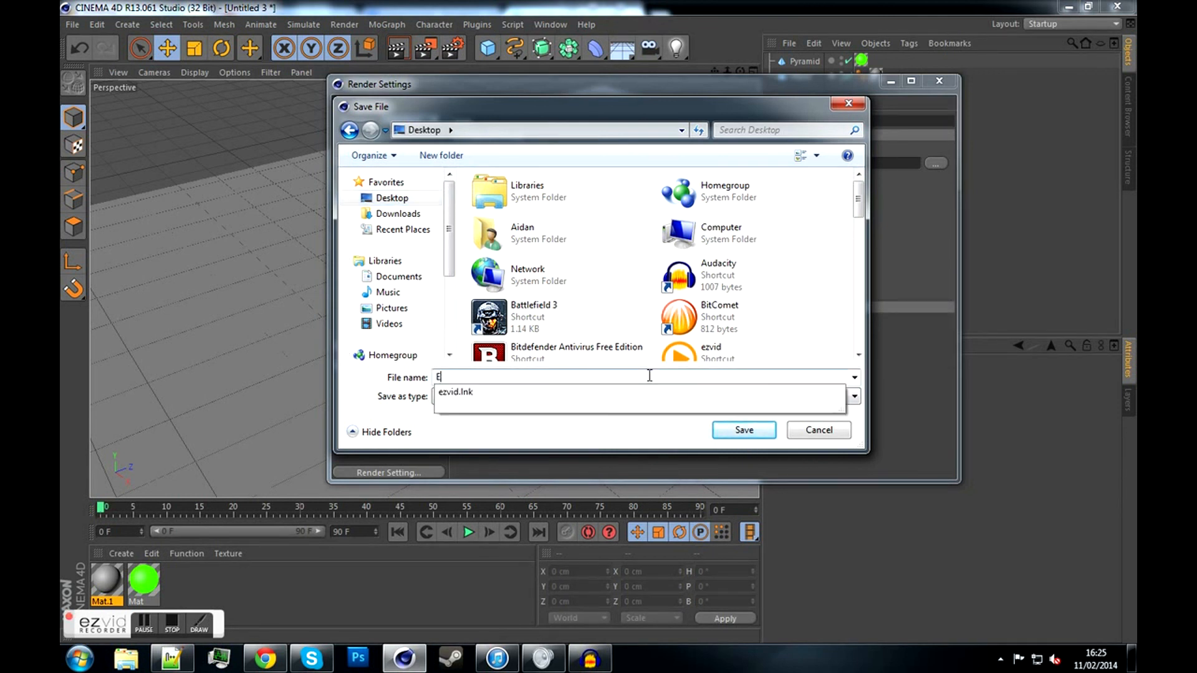
text(xample 1)
key(Return)
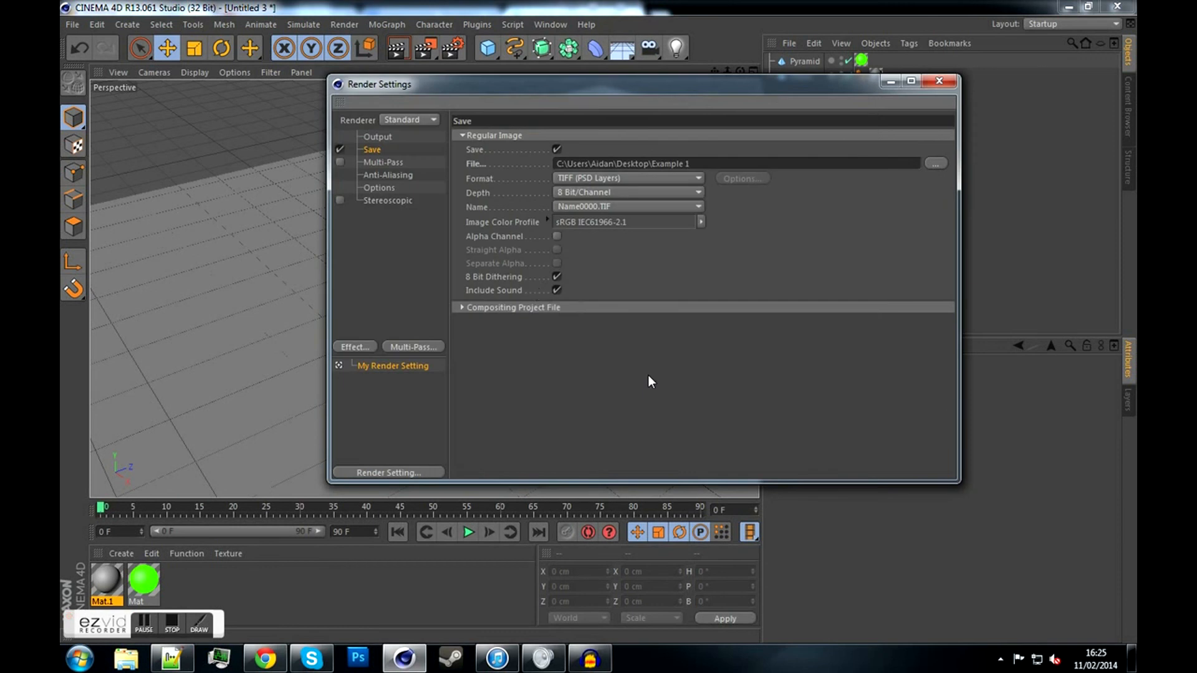
click(567, 180)
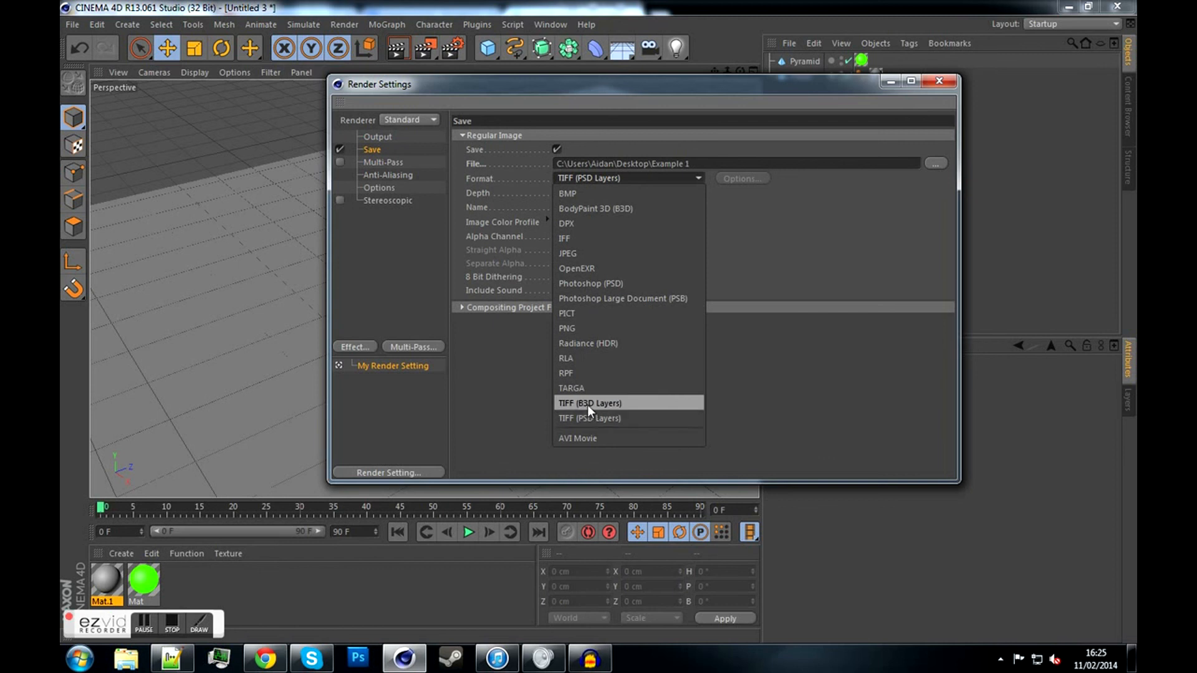
click(611, 418)
Review the Multi-Pass and Anti-Aliasing render settings and turn off Default Light in the render options
click(395, 162)
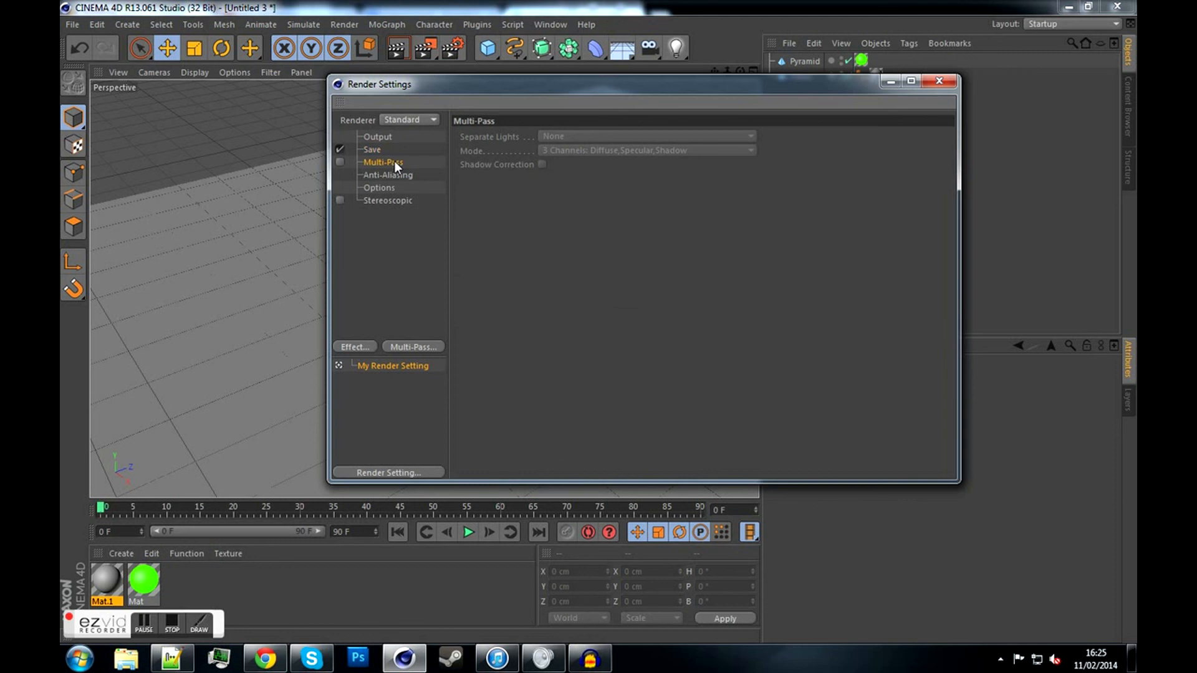
click(383, 174)
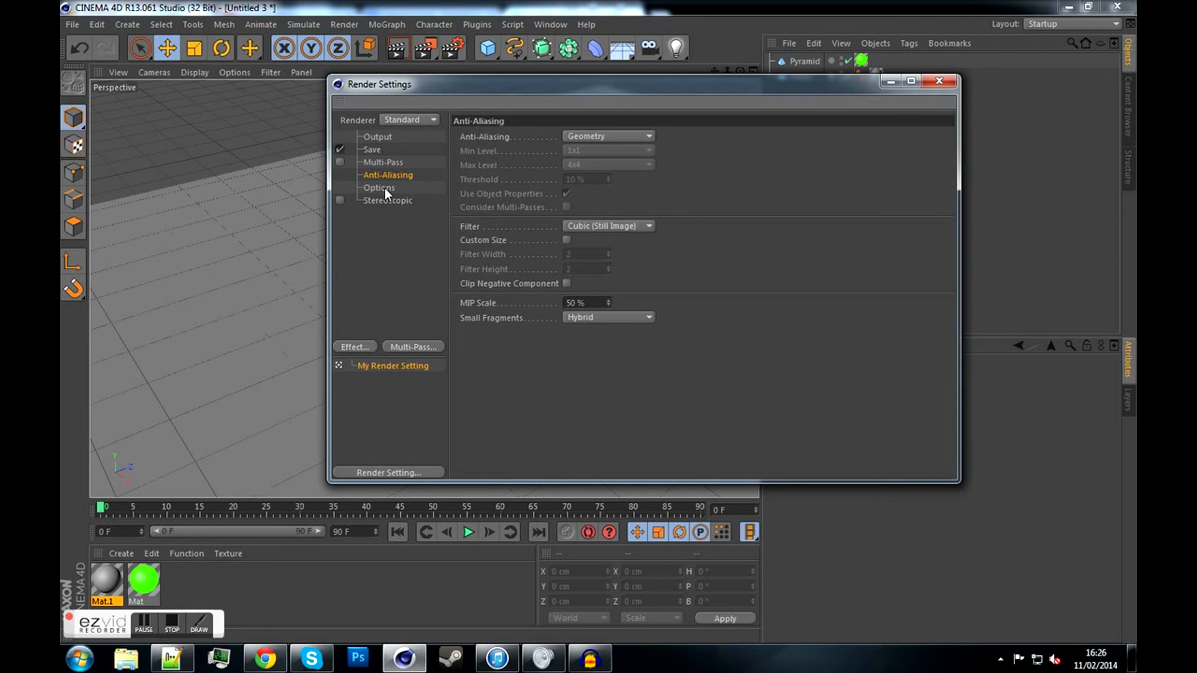
click(384, 188)
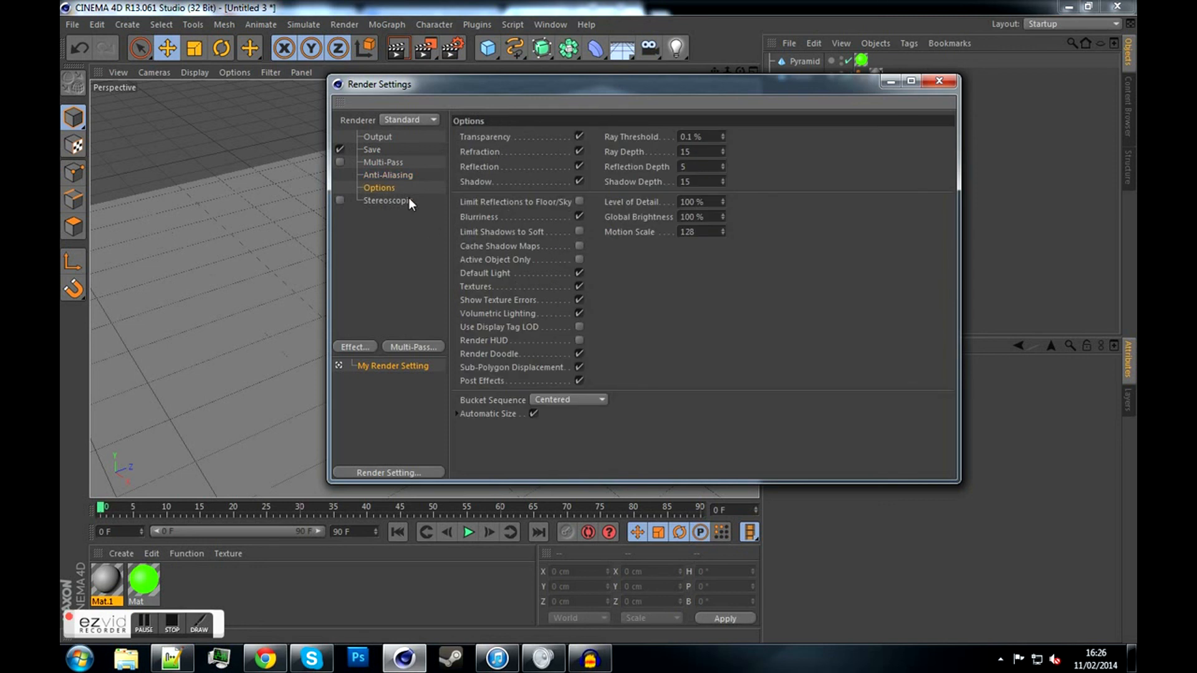
click(486, 273)
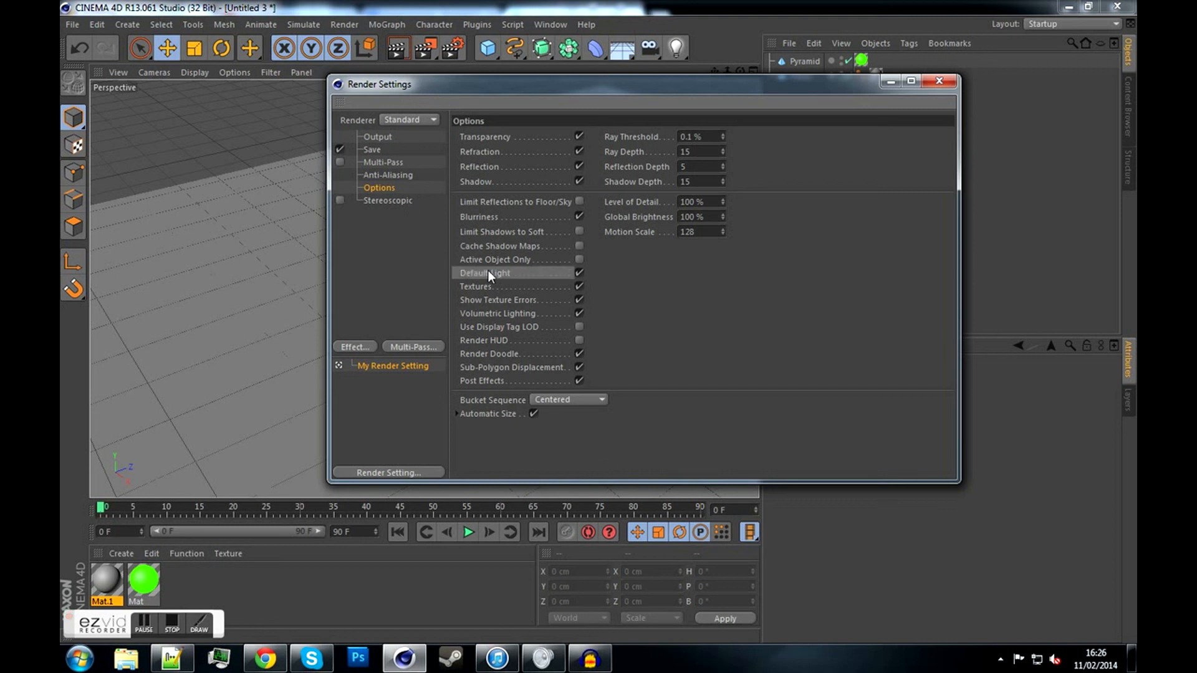
click(579, 273)
Render the perspective view of the green pyramid with the default light off
drag(525, 92, 789, 193)
click(404, 47)
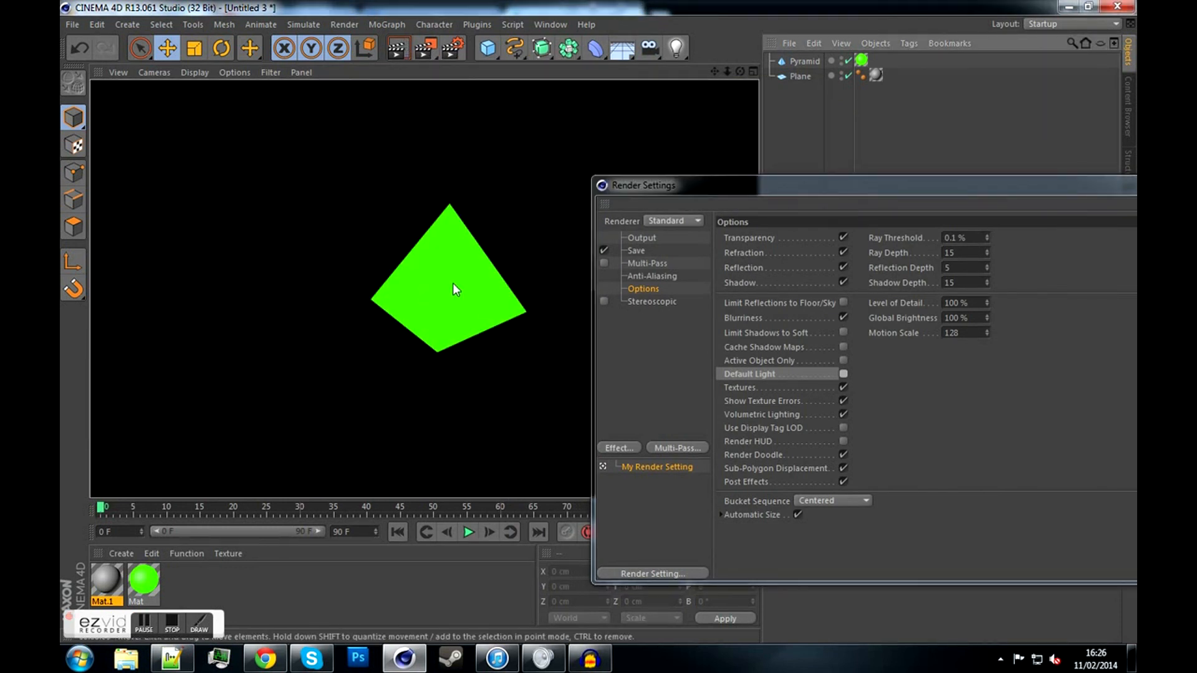
click(616, 141)
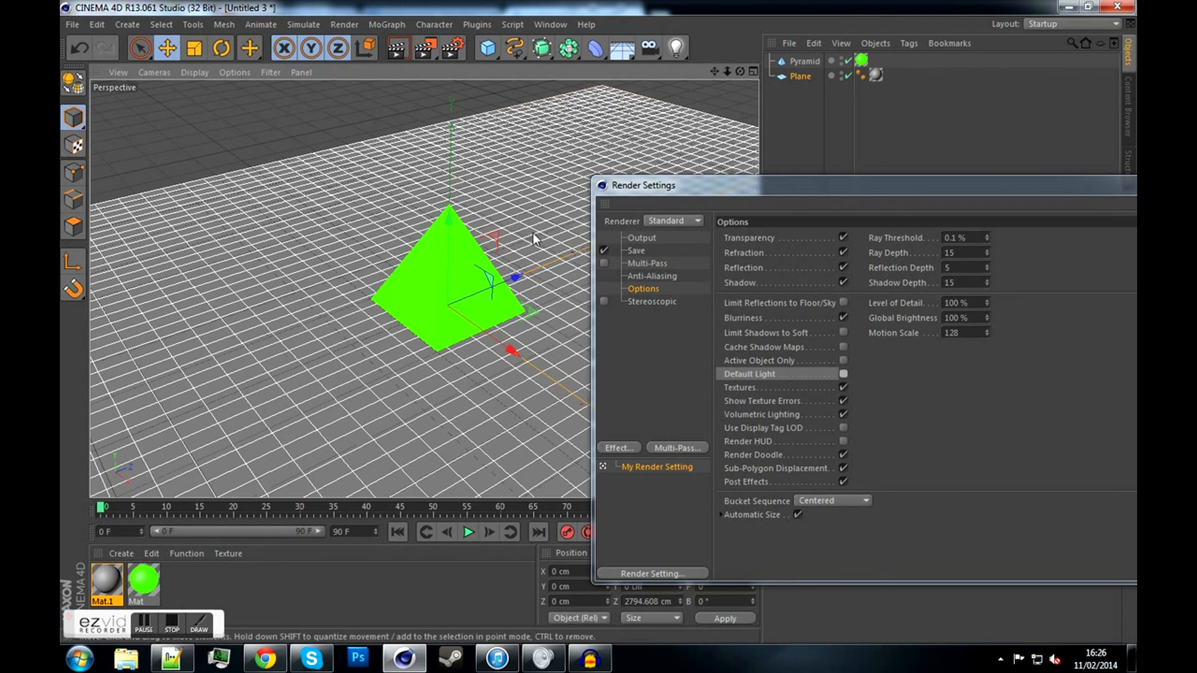
Disable the pyramid, add a cube in its place and render the unlit perspective view
click(847, 61)
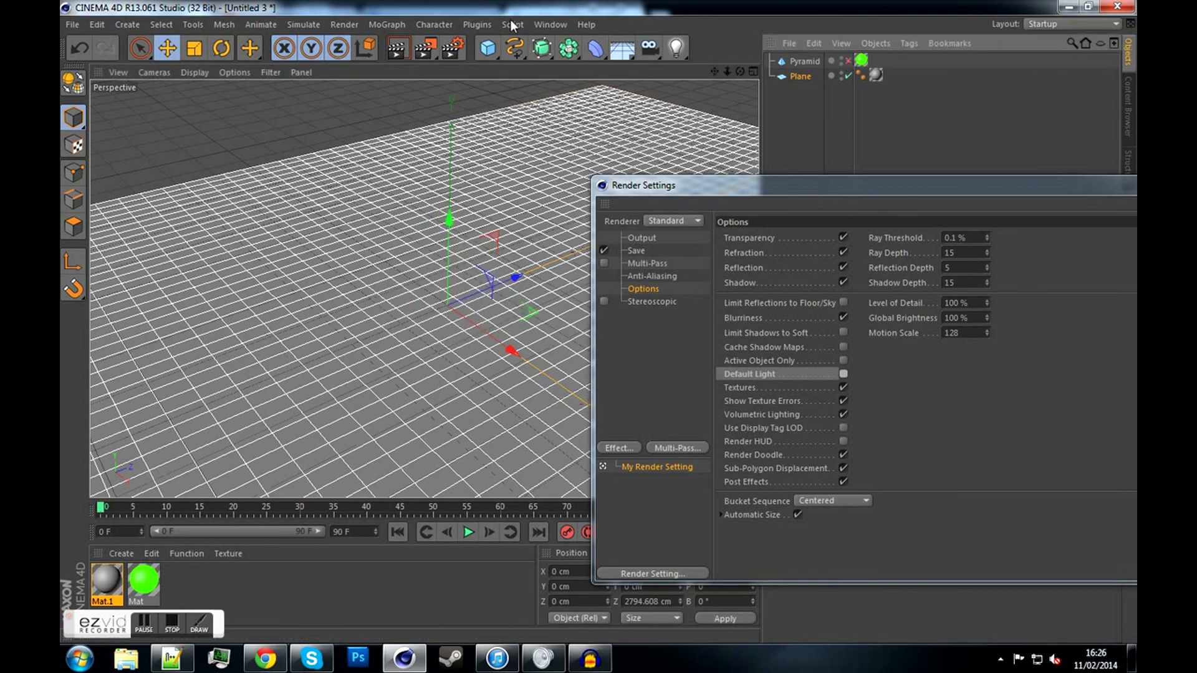
click(488, 47)
click(396, 48)
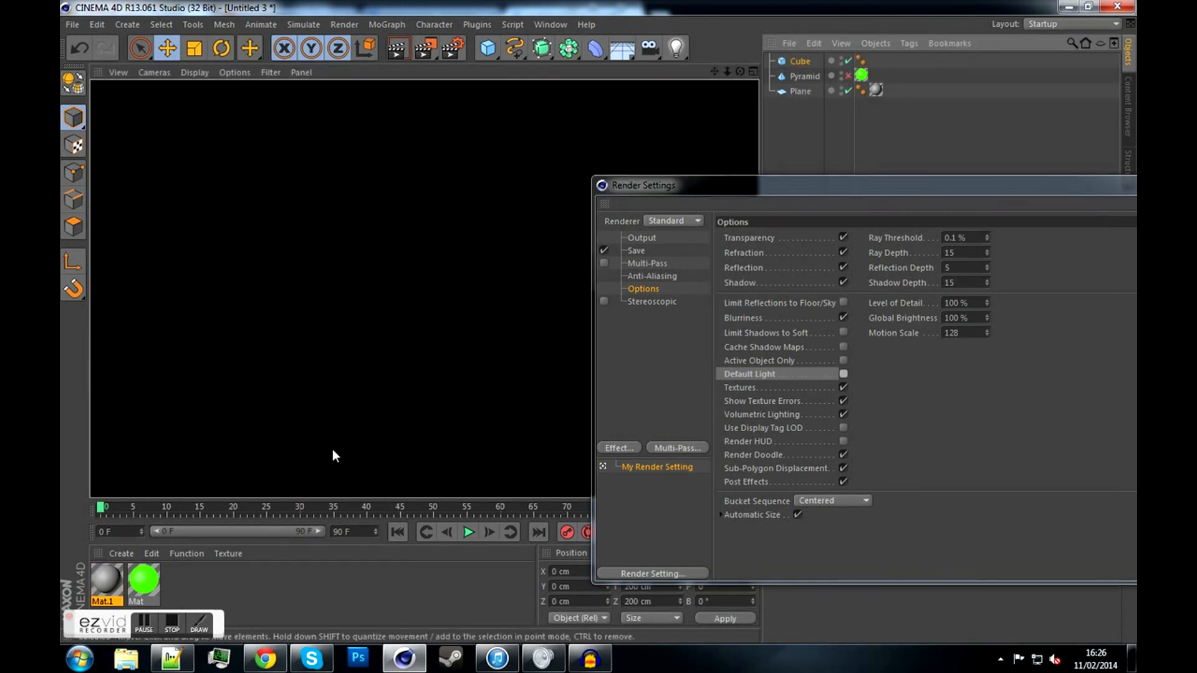
Turn Default Light back on in the render options and render the cube on the plane
click(844, 374)
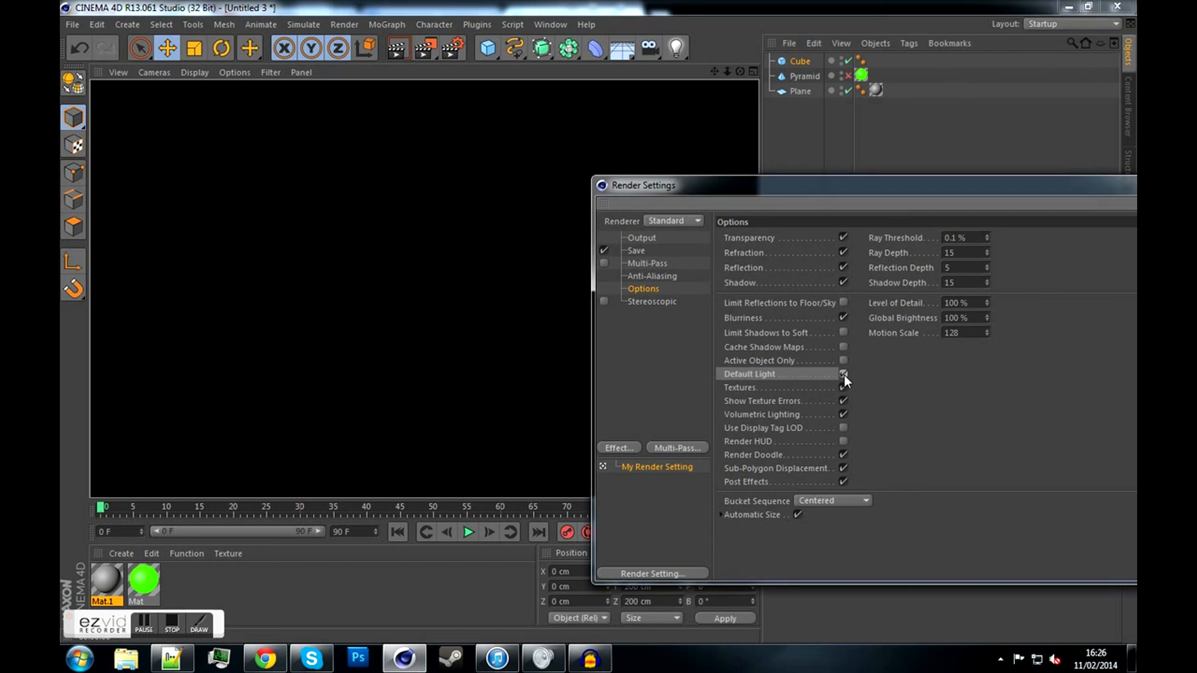
click(399, 48)
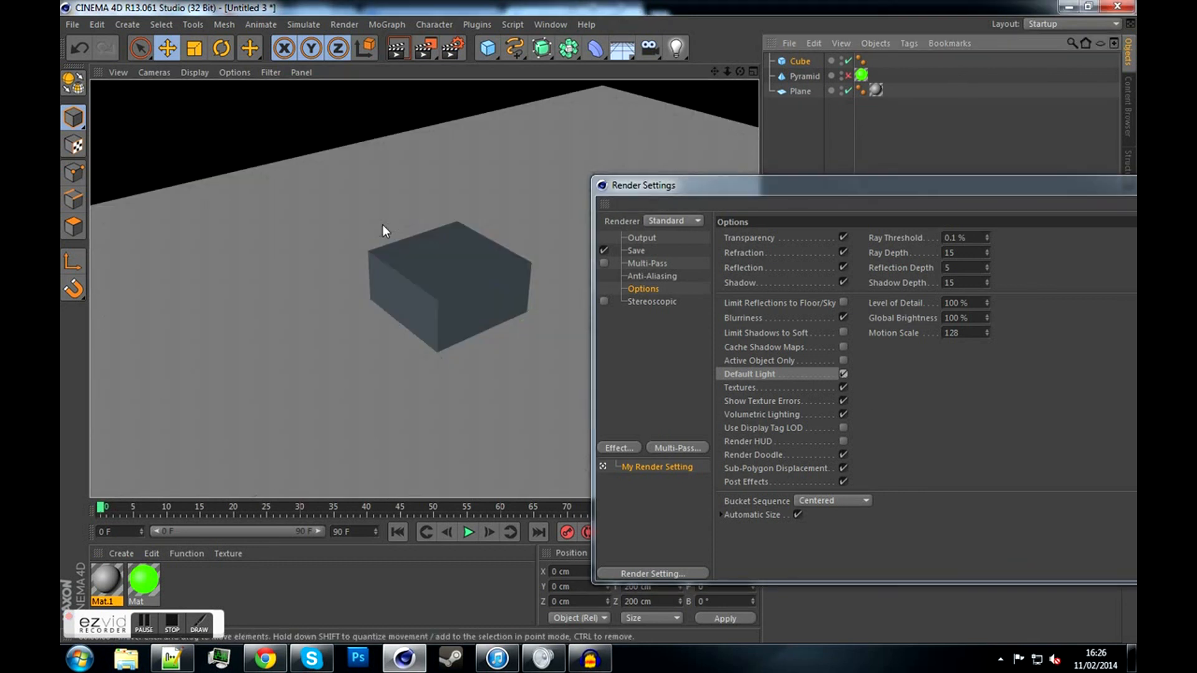
Turn off Default Light in the render options and replace the cube with the pyramid by deleting the cube and re-enabling the pyramid
click(843, 374)
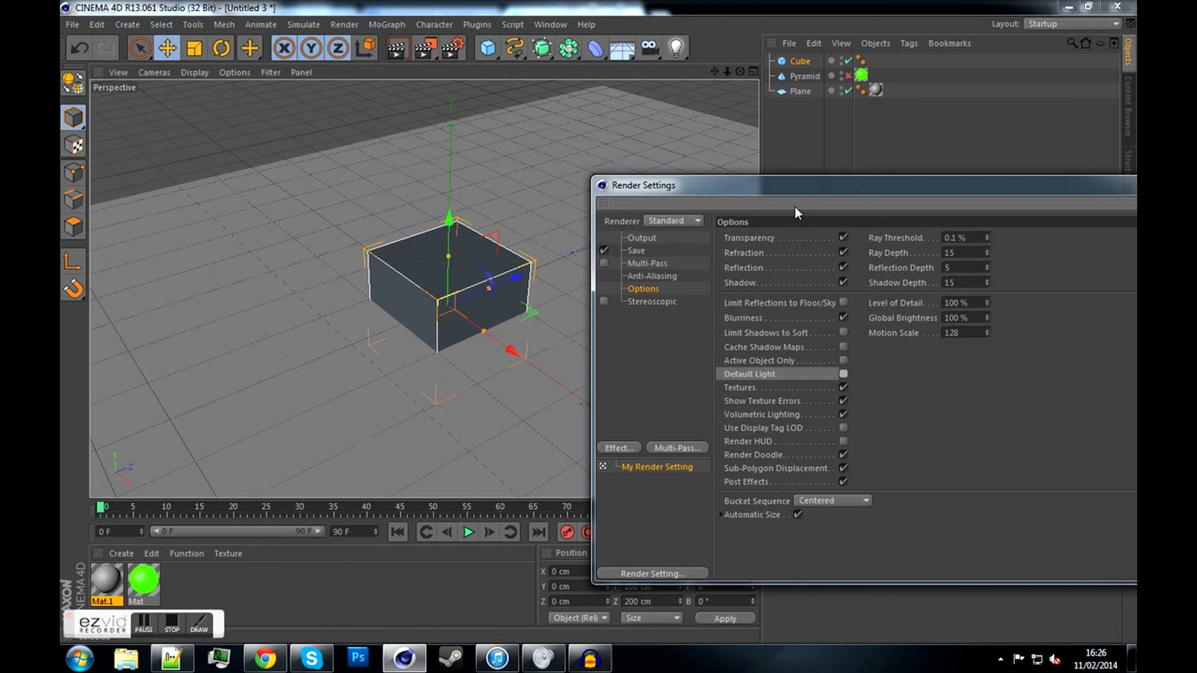
click(809, 61)
key(Delete)
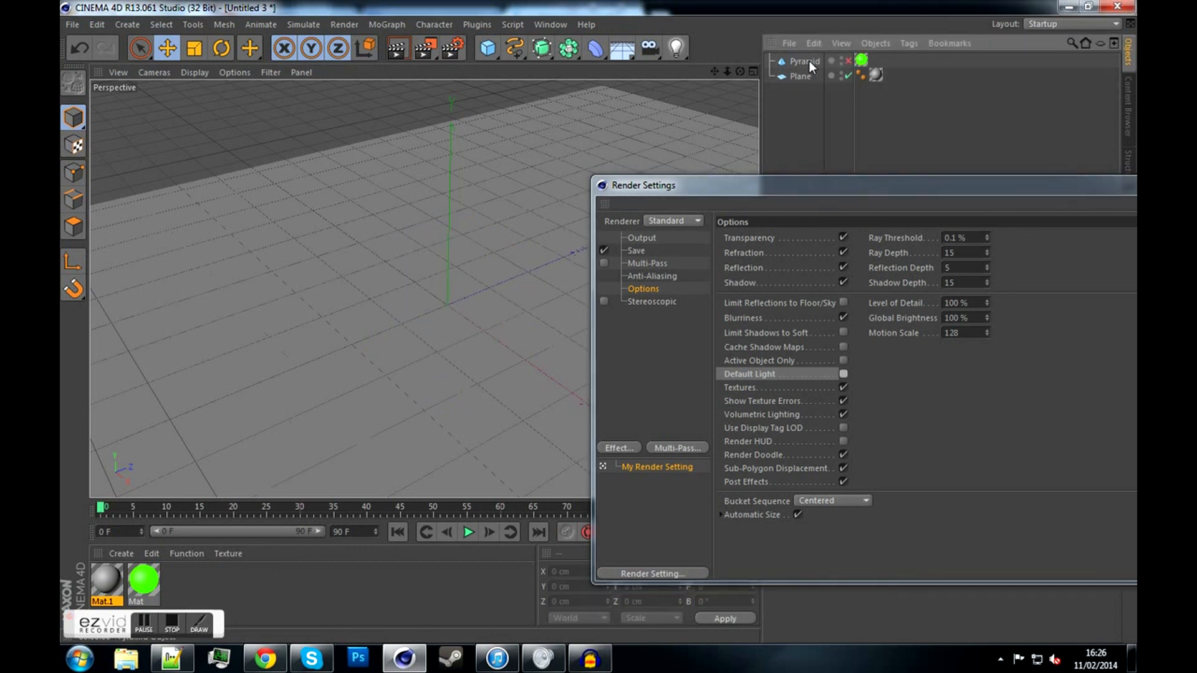
click(847, 61)
Add the Ambient Occlusion and Global Illumination effects to the render settings
drag(755, 184, 402, 135)
click(288, 253)
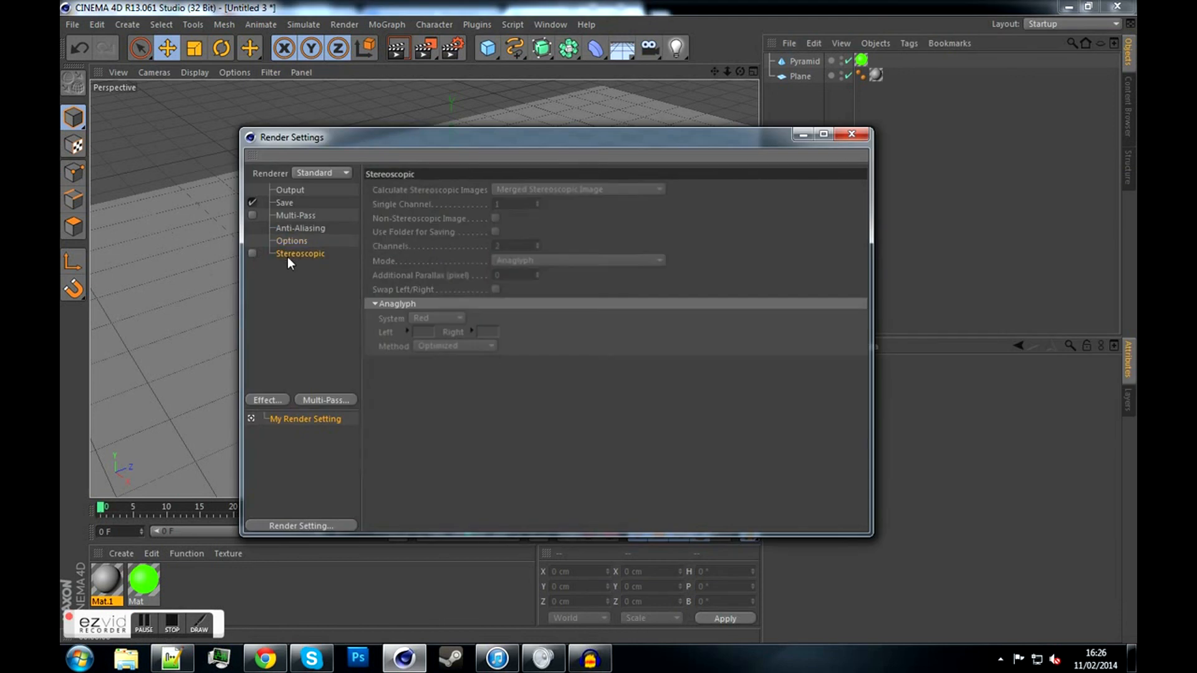
click(278, 400)
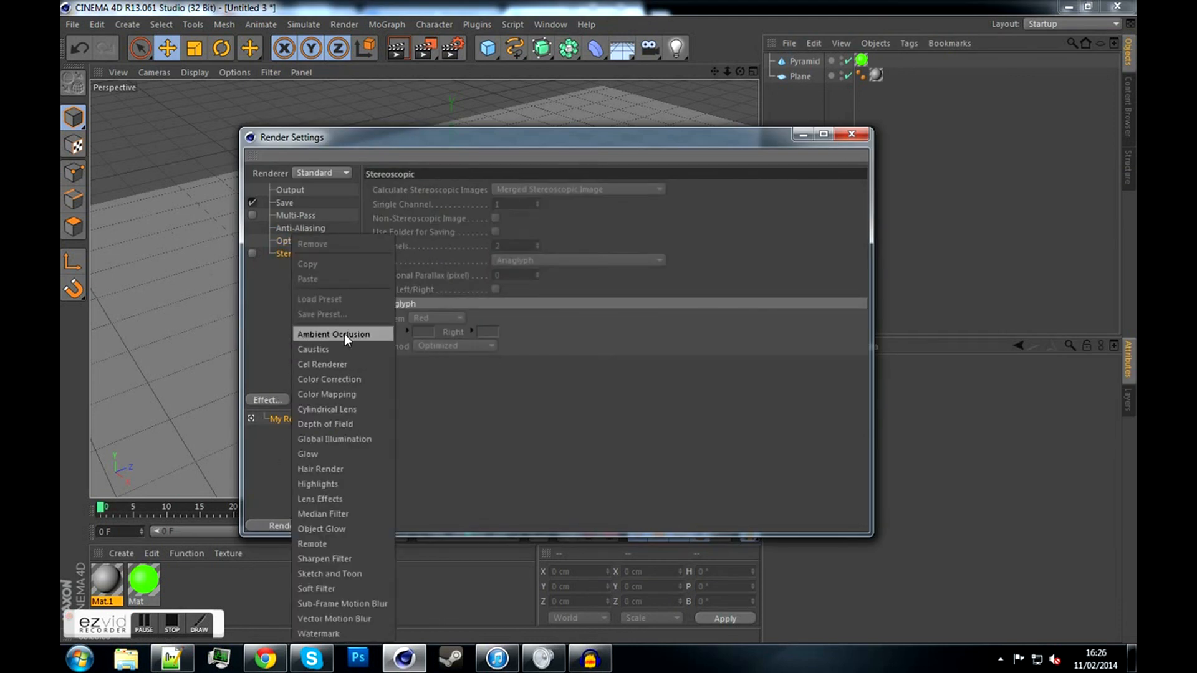
click(346, 334)
click(273, 400)
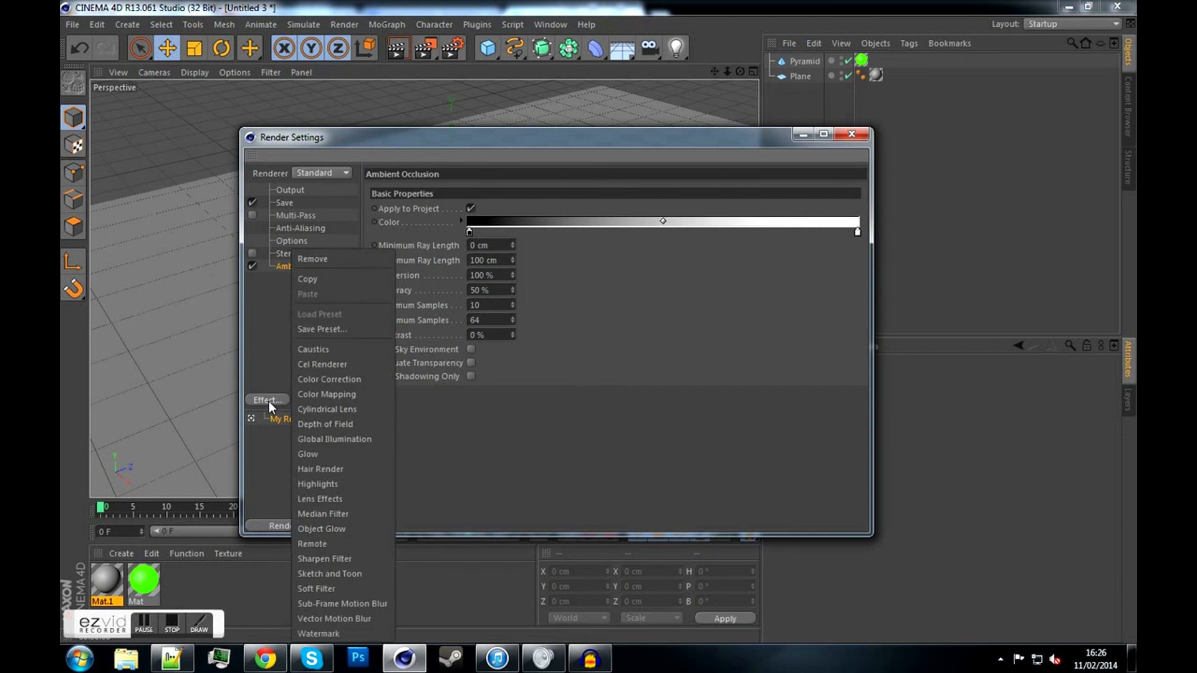
click(349, 439)
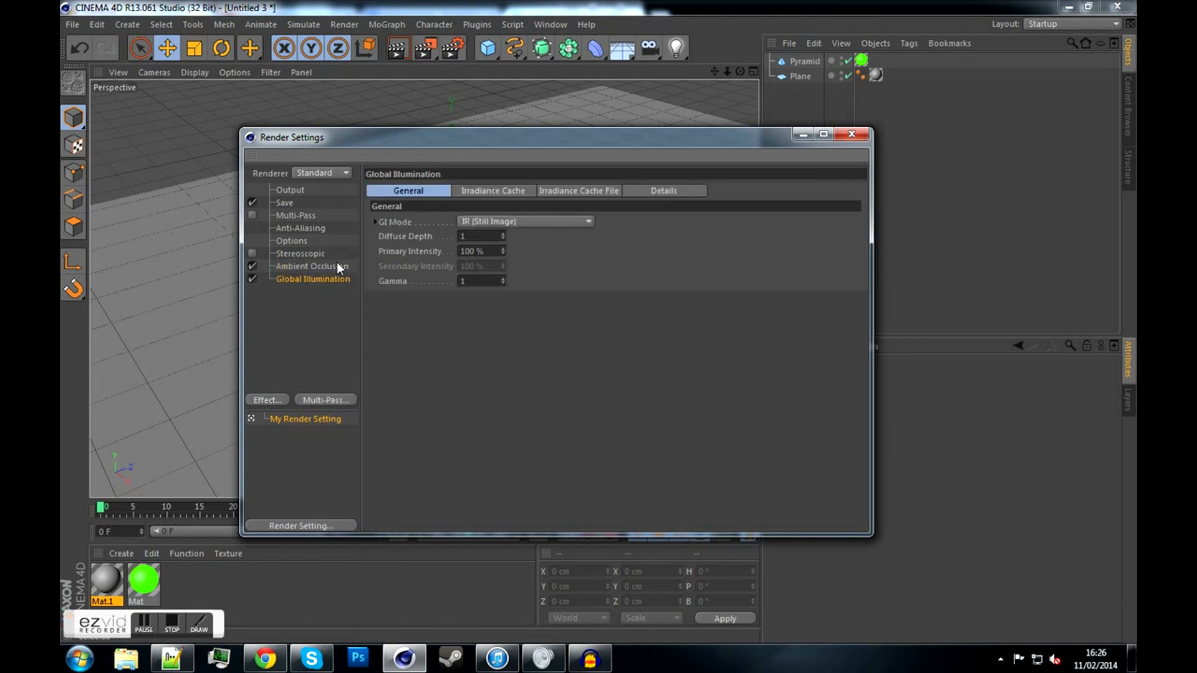
Increase the Maximum Ray Length of the Ambient Occlusion effect and adjust its Contrast
click(310, 264)
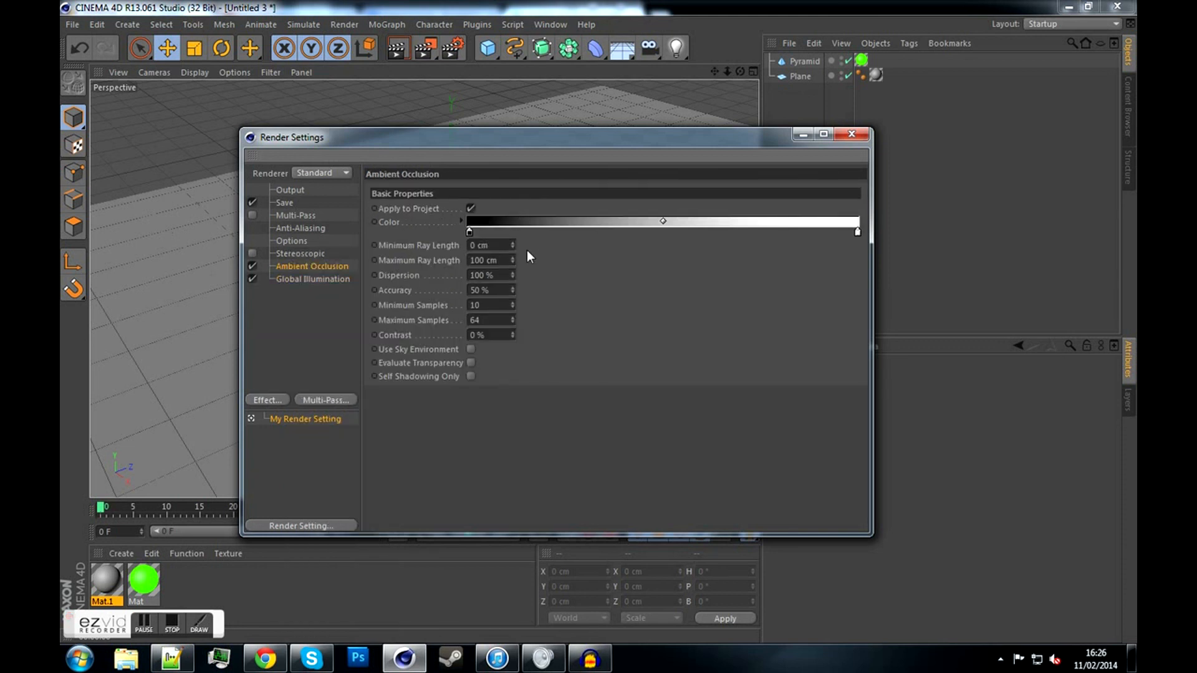
click(512, 258)
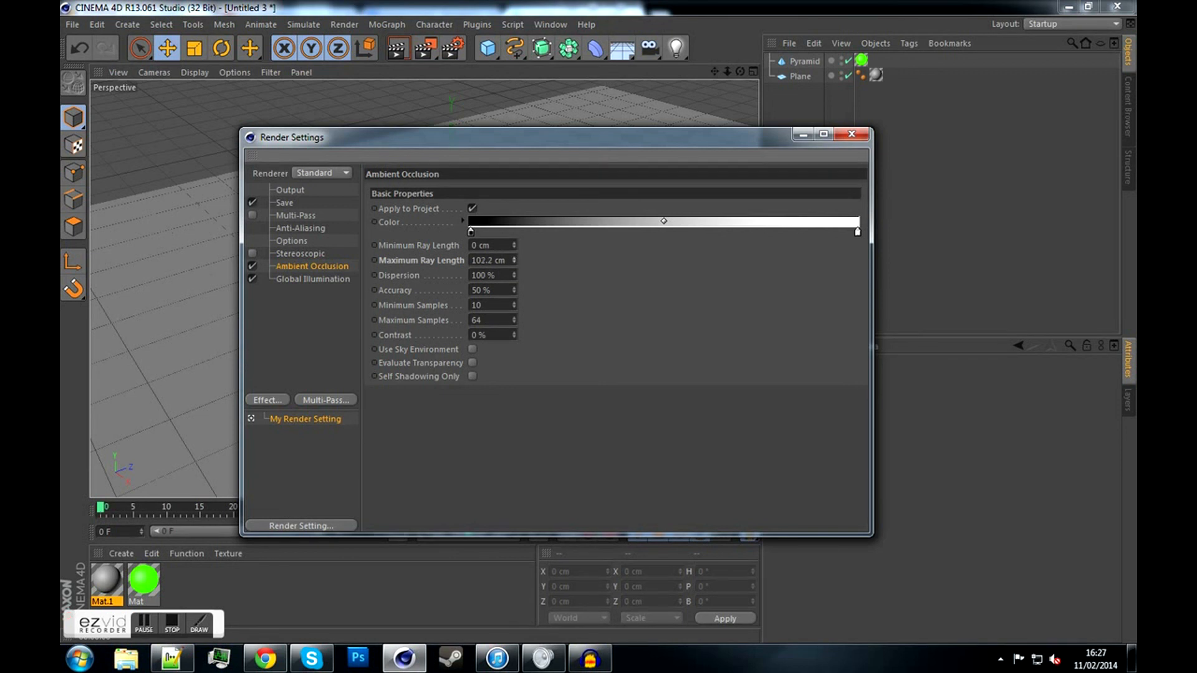
drag(514, 260, 514, 182)
drag(513, 335, 514, 322)
click(513, 332)
Set the Global Illumination mode to IR + QMC (Still Image) and its Primary Intensity to 232 %
click(319, 278)
click(522, 221)
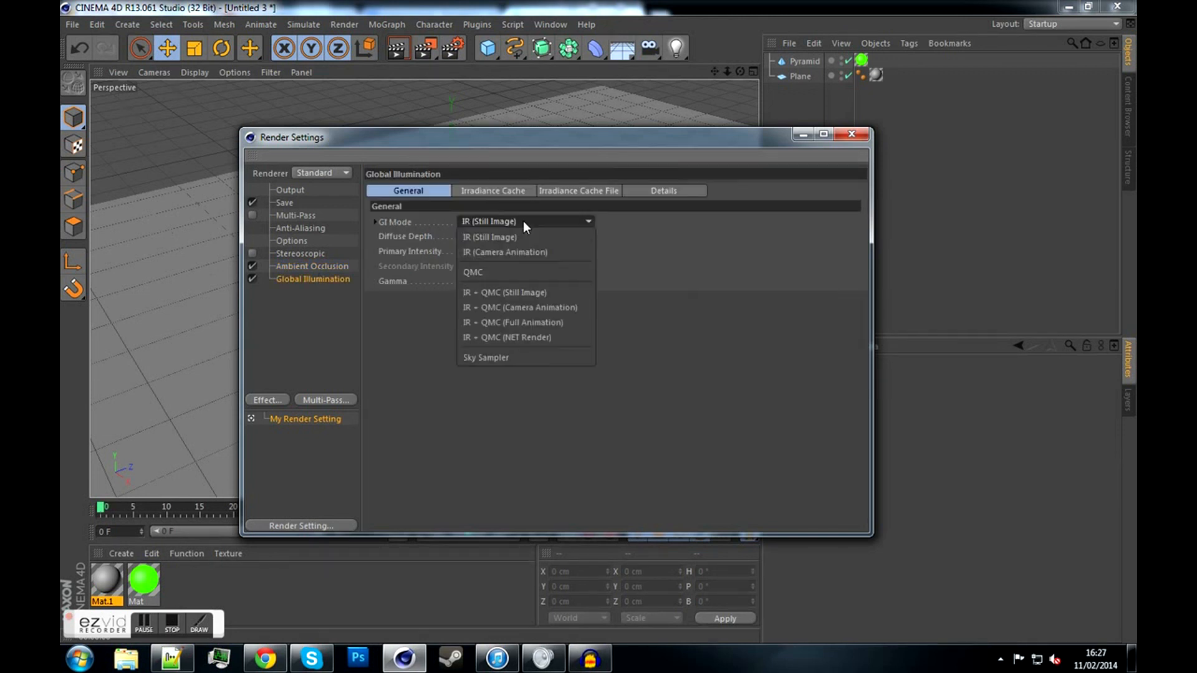
click(506, 291)
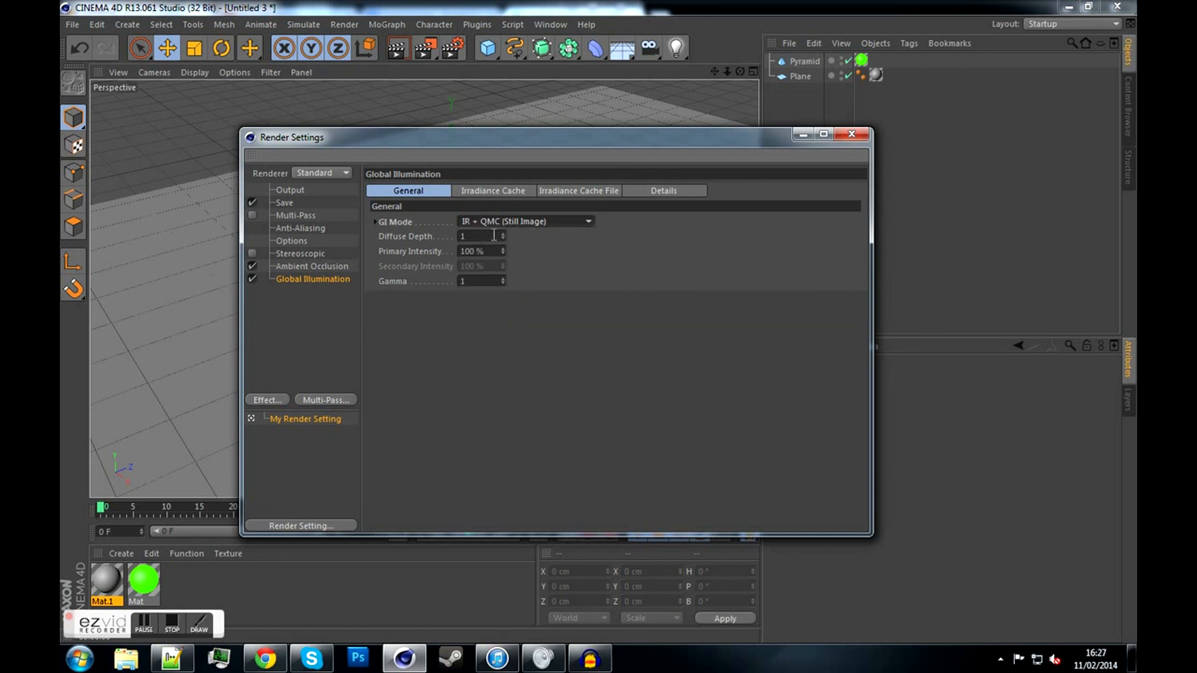
drag(502, 249, 502, 244)
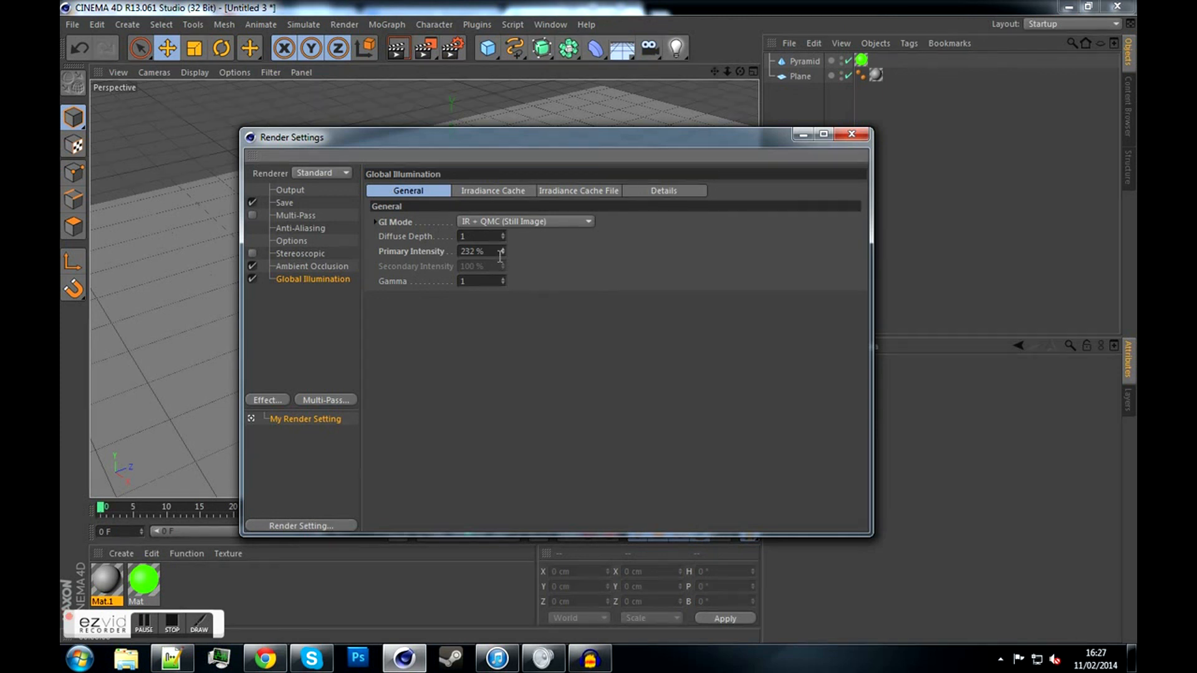
Set Stochastic Samples and Record Density to Low in the Global Illumination irradiance cache
click(496, 194)
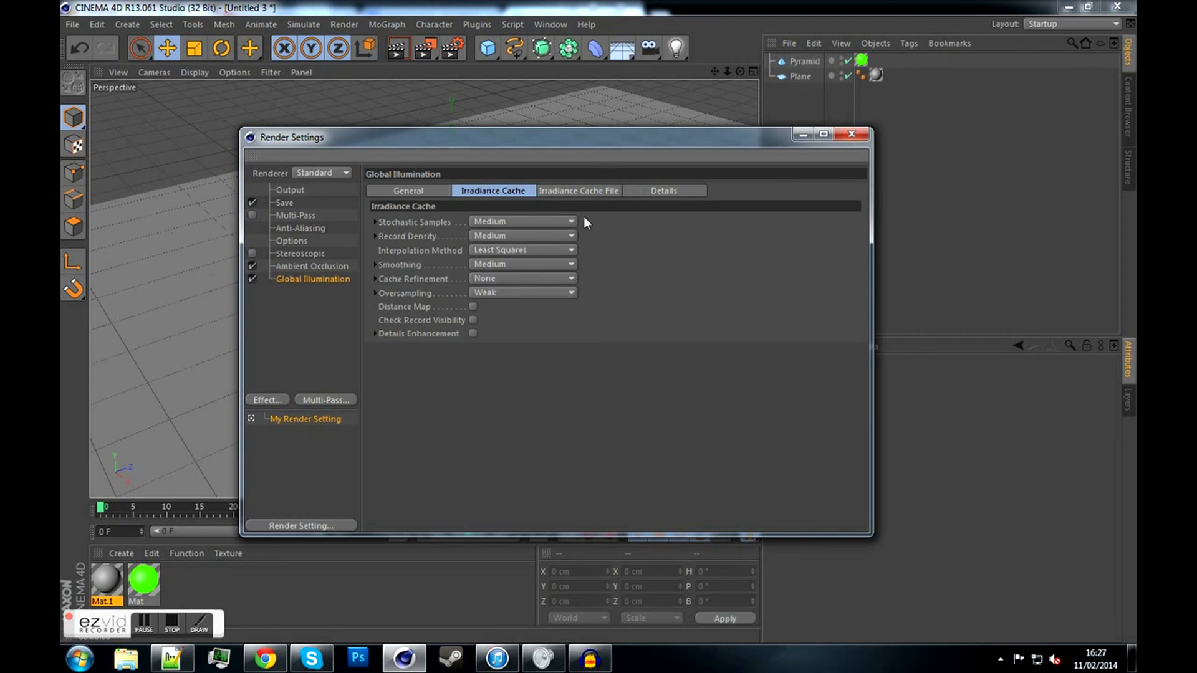
click(514, 223)
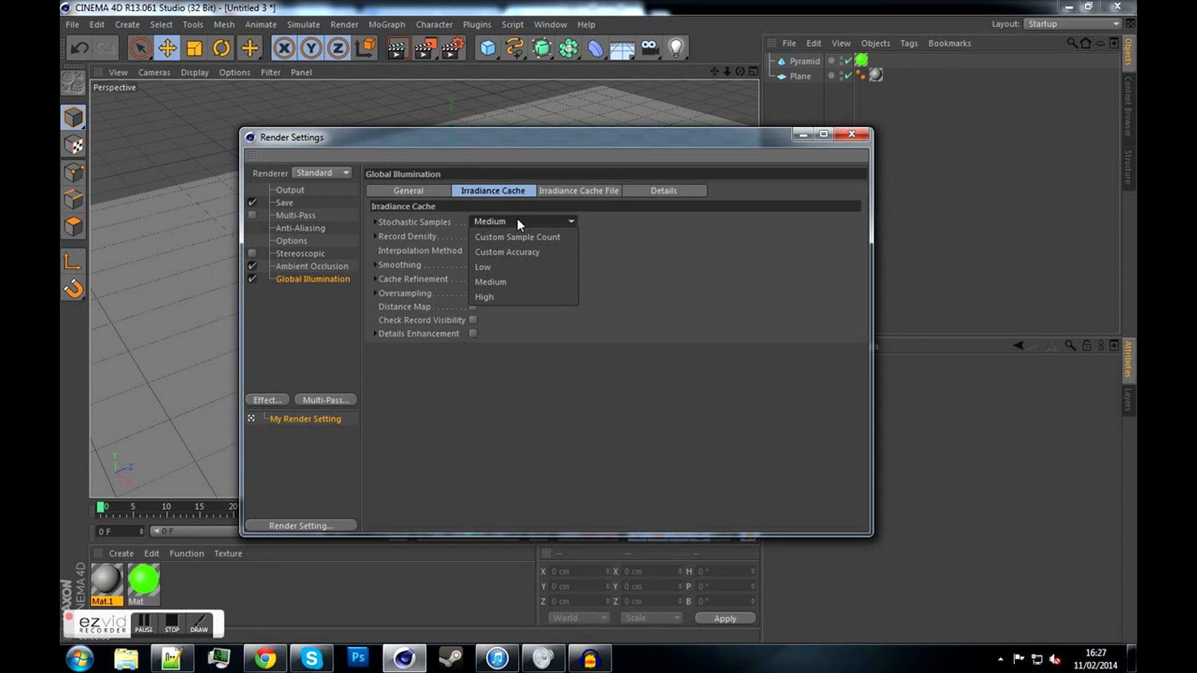
click(484, 267)
click(492, 236)
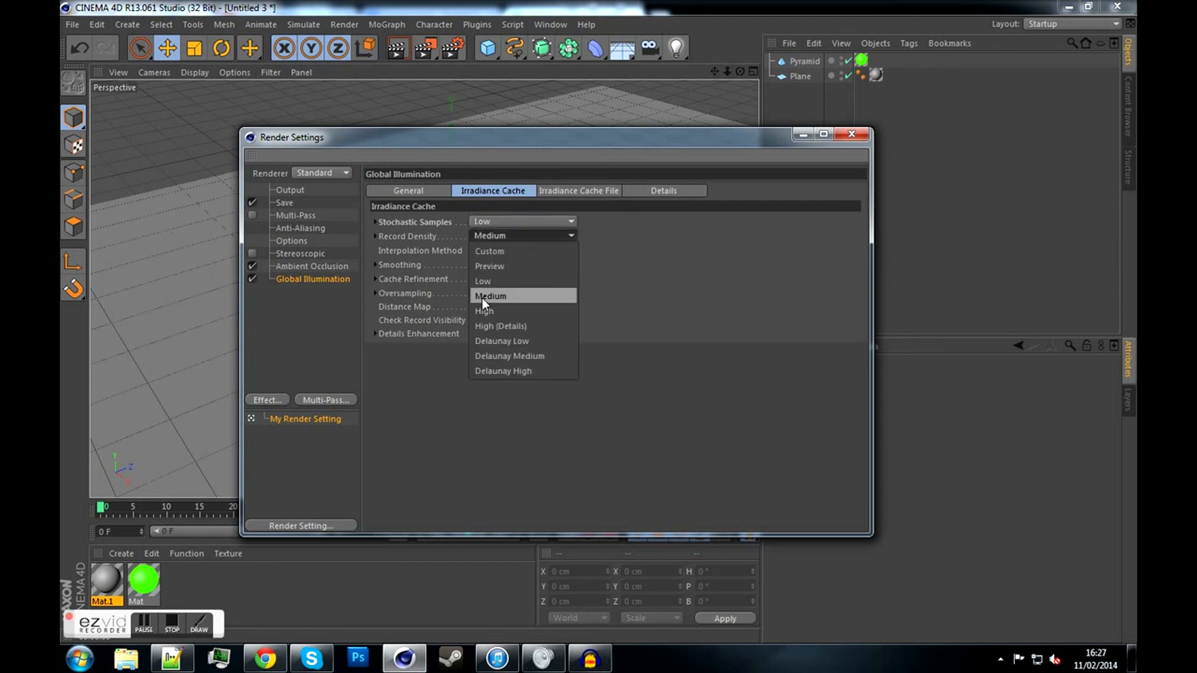
click(481, 281)
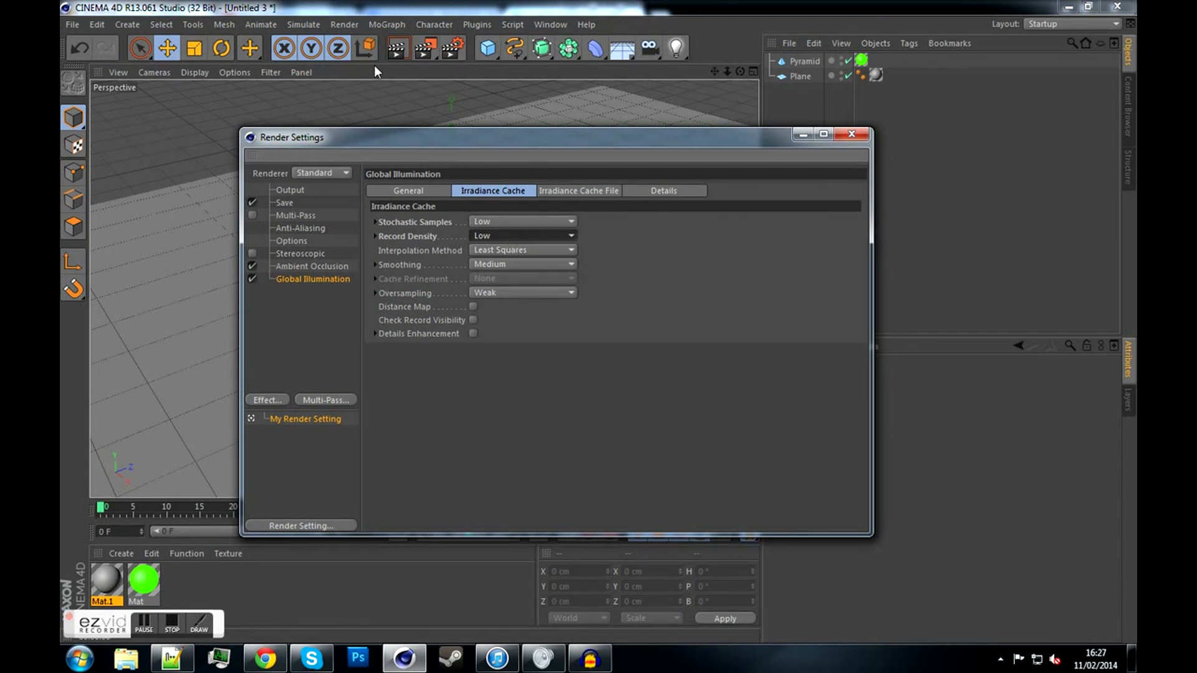
Set the irradiance cache's Stochastic Samples and Record Density back to Medium
click(480, 218)
click(496, 277)
click(500, 236)
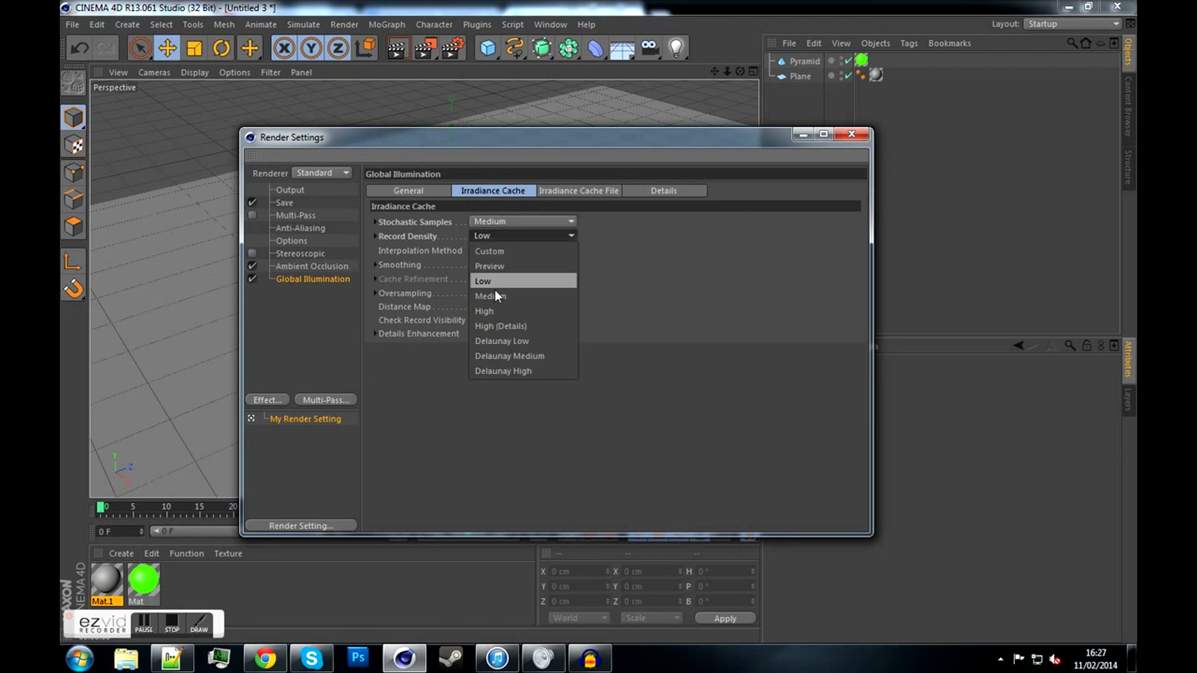
click(495, 295)
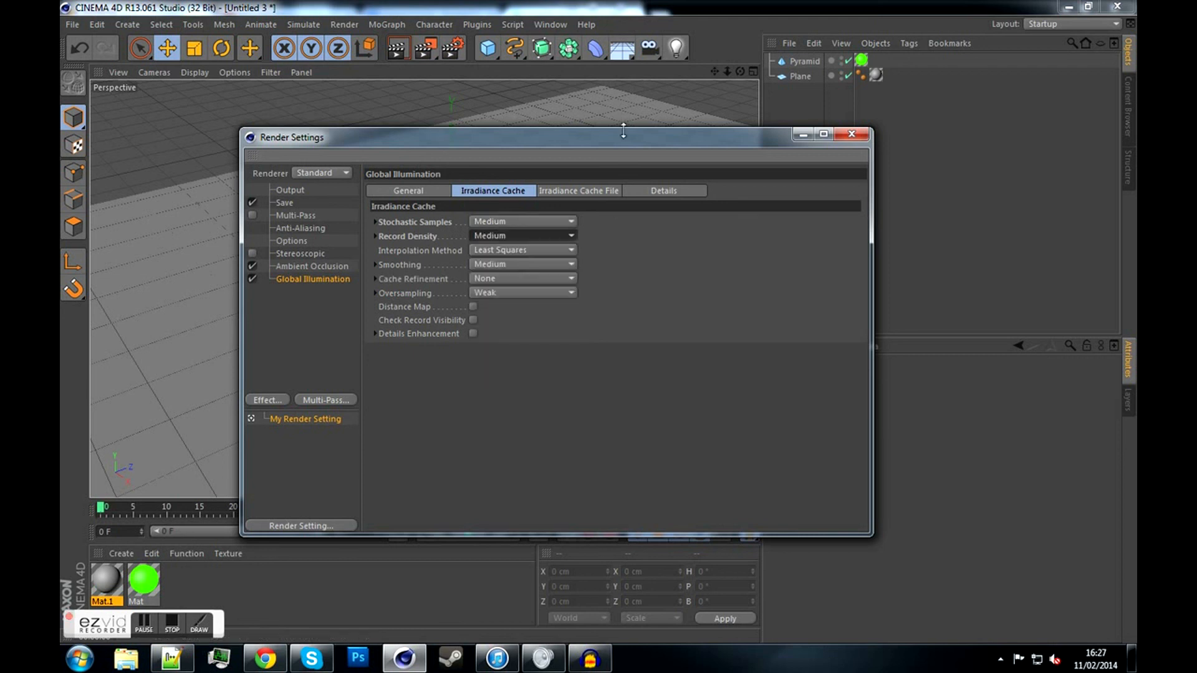
Close the render settings and render the perspective view of the pyramid with Global Illumination and Ambient Occlusion enabled
click(853, 136)
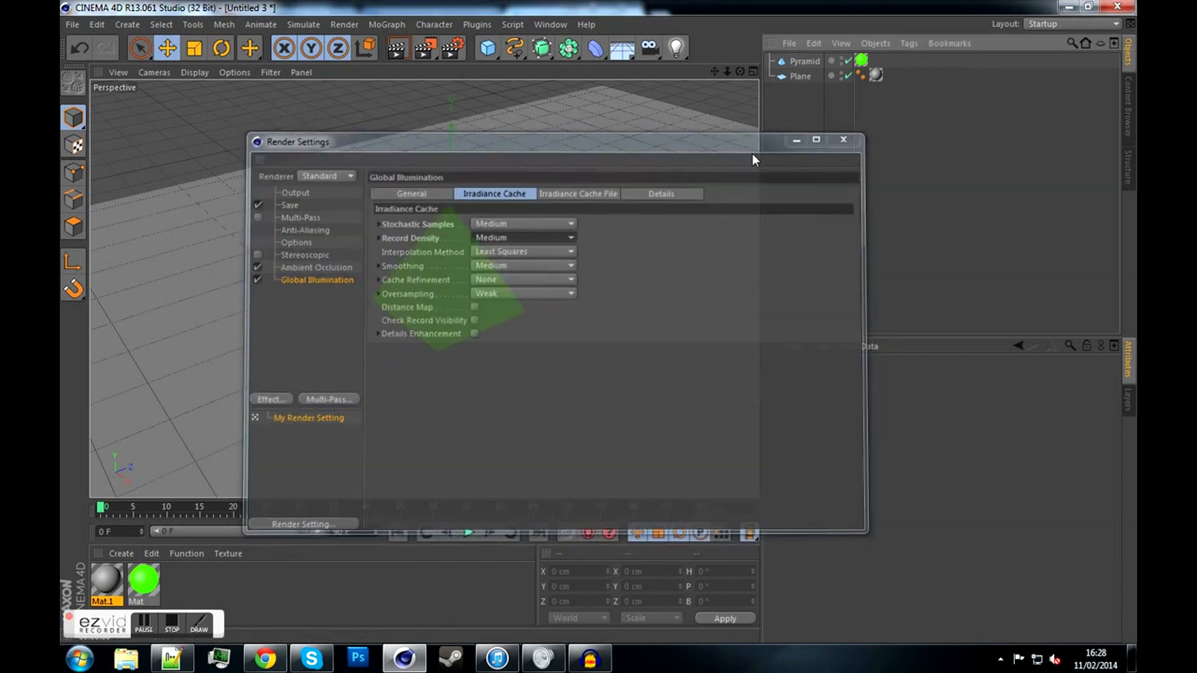
click(396, 48)
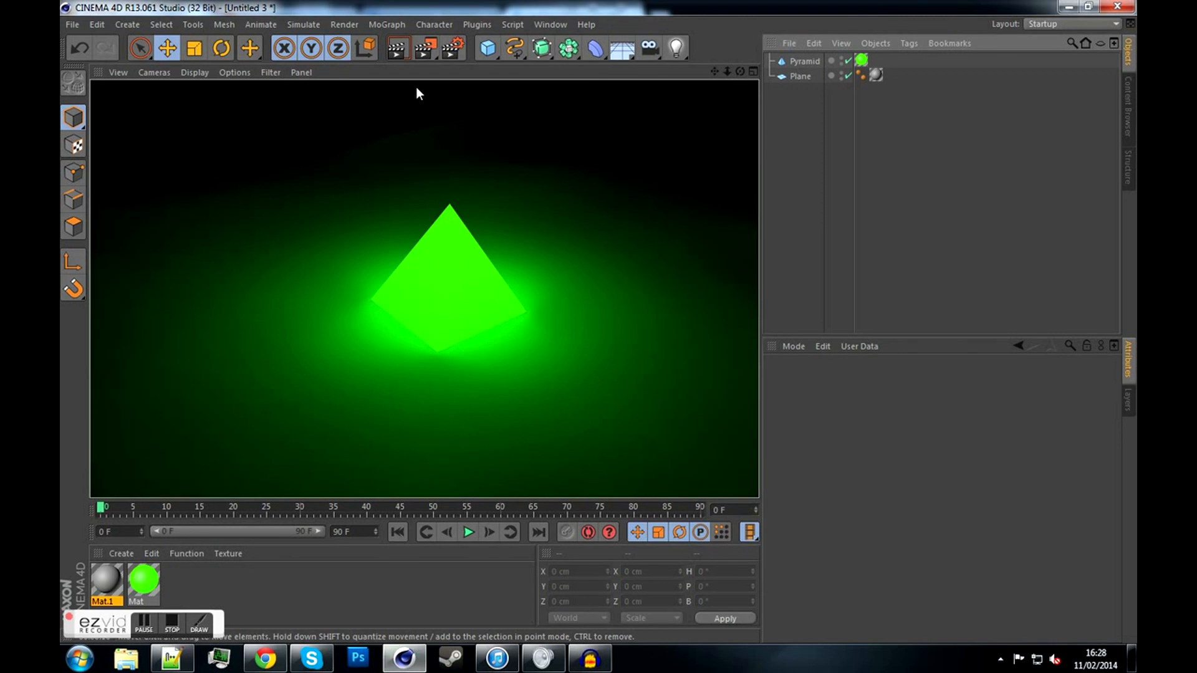
Disable Ambient Occlusion in the render settings and render the perspective view of the glowing pyramid
click(454, 48)
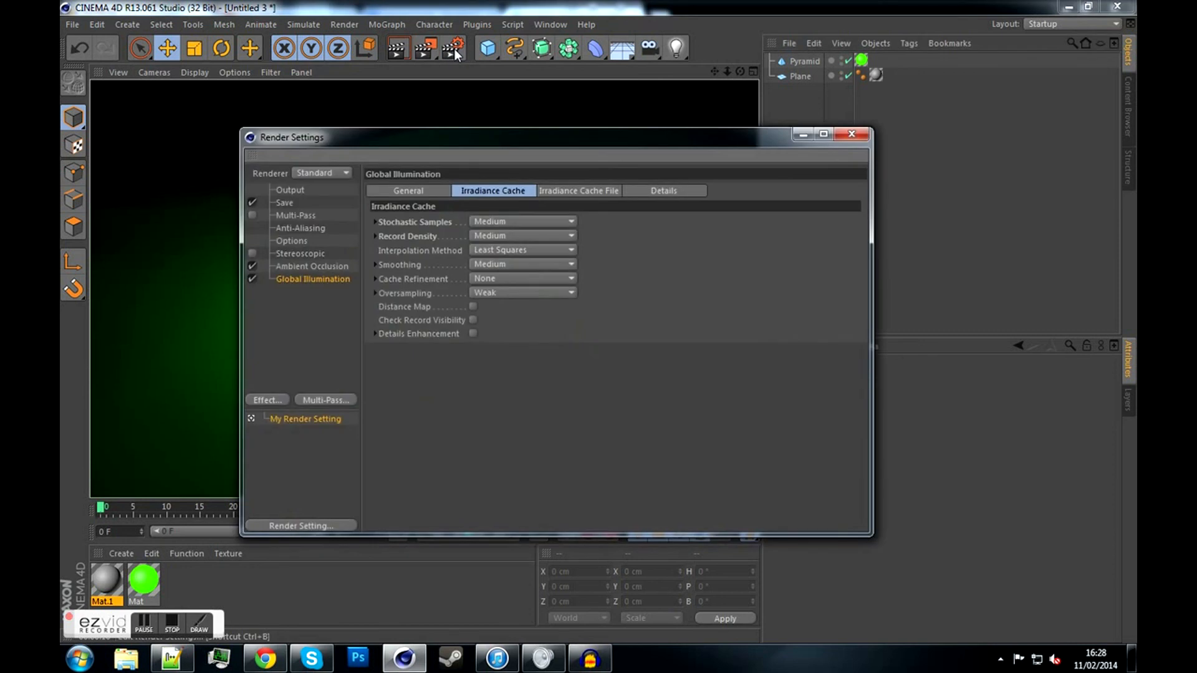
click(804, 135)
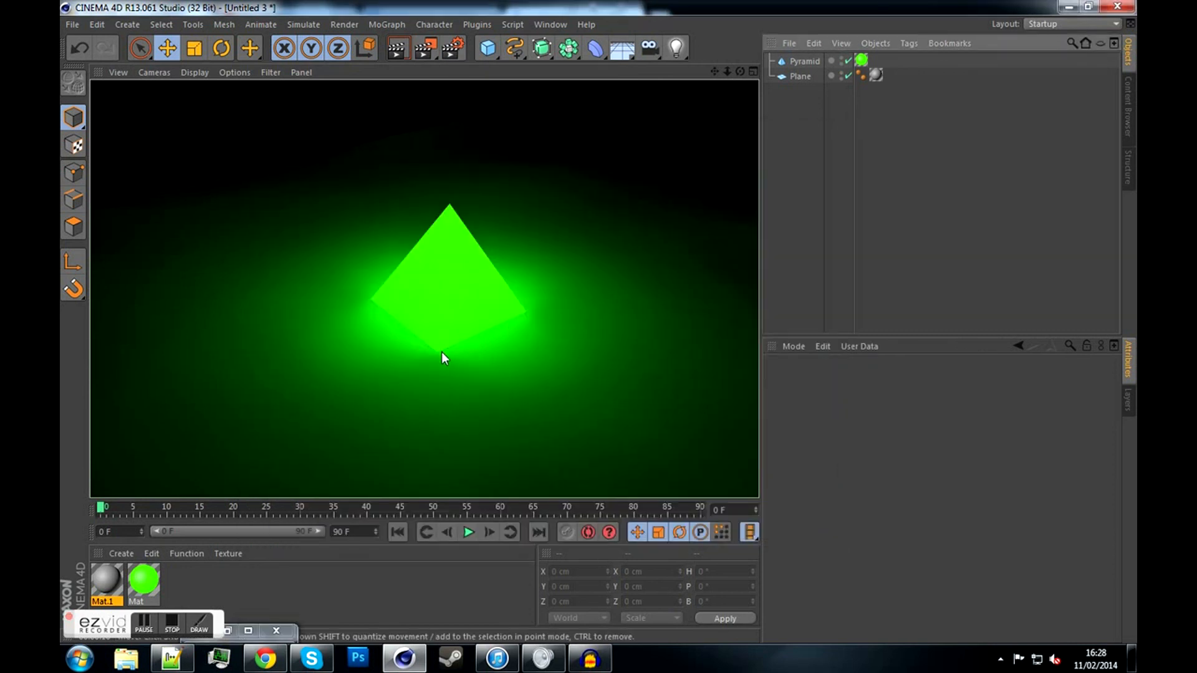
click(454, 49)
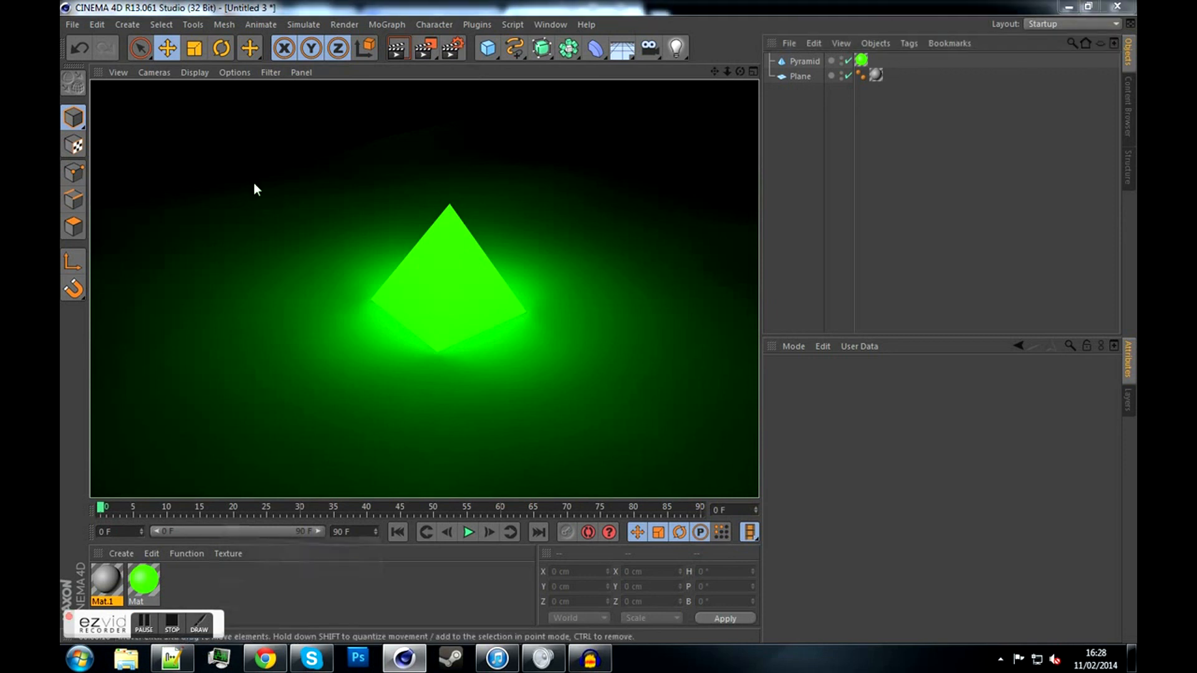
click(804, 136)
click(397, 48)
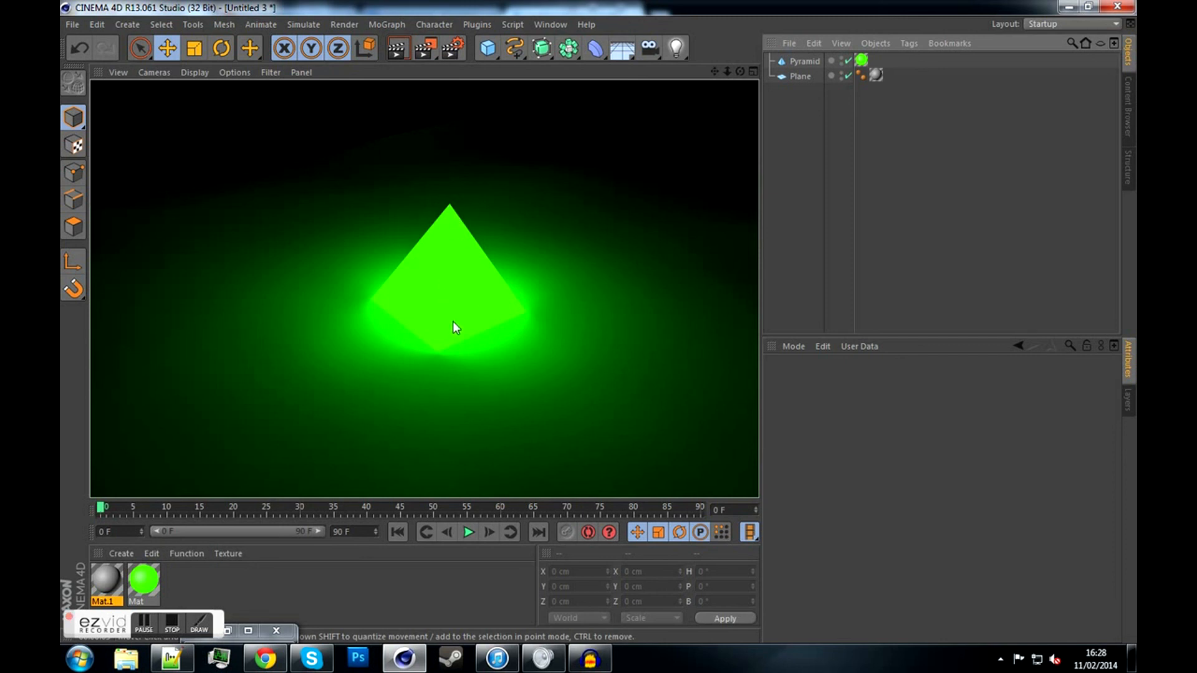
Re-enable Ambient Occlusion in the render settings and render the glowing pyramid again
click(454, 48)
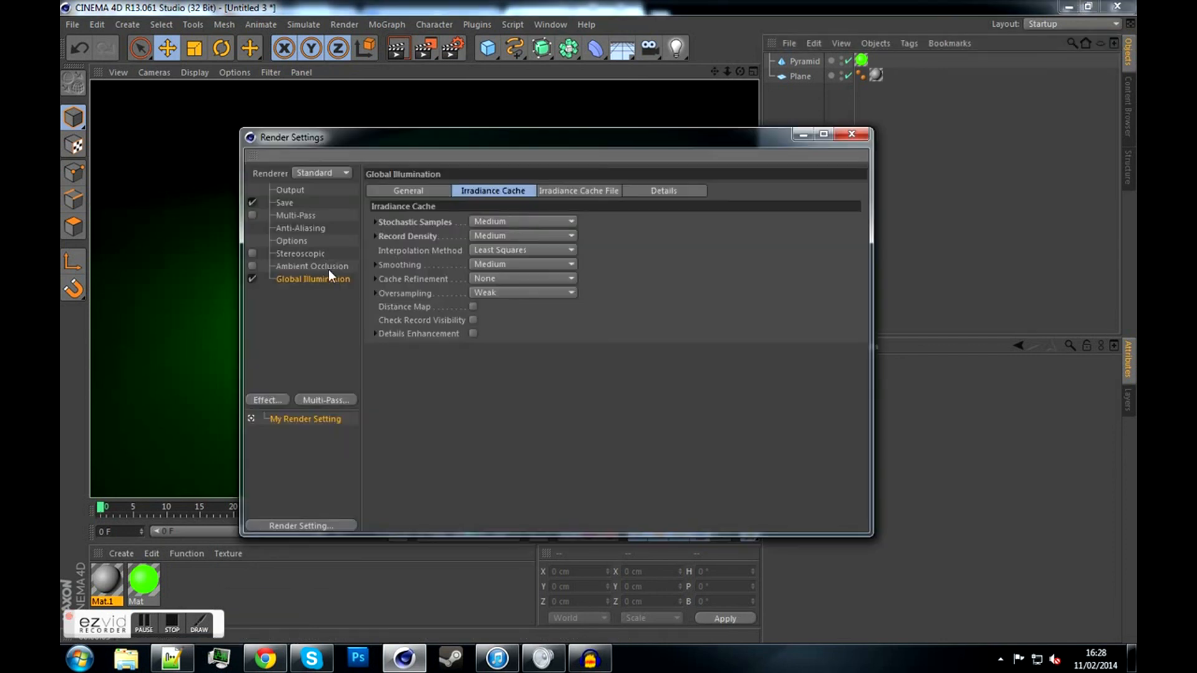
click(253, 266)
click(801, 135)
click(397, 48)
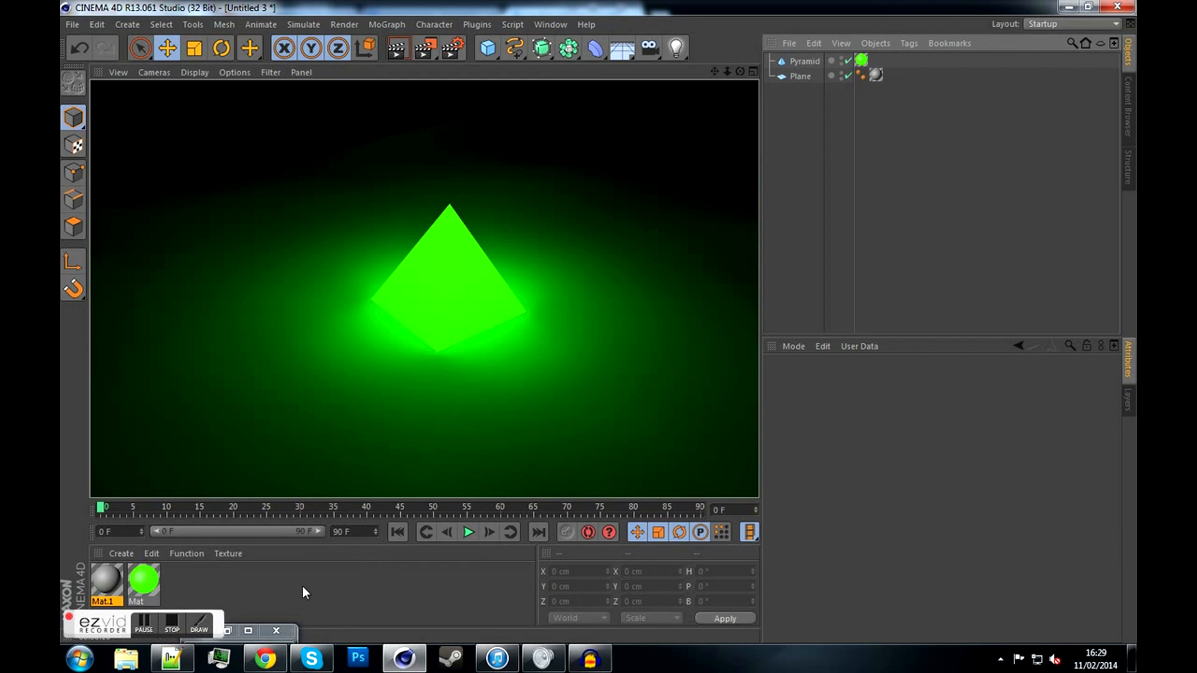
click(148, 626)
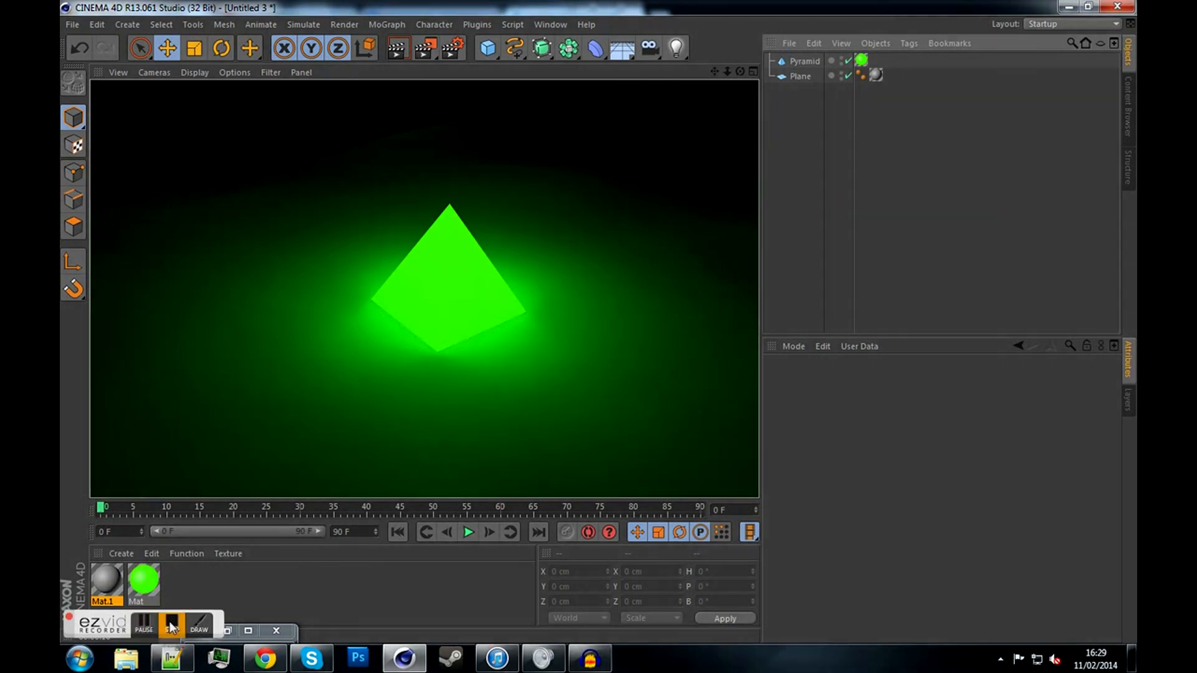